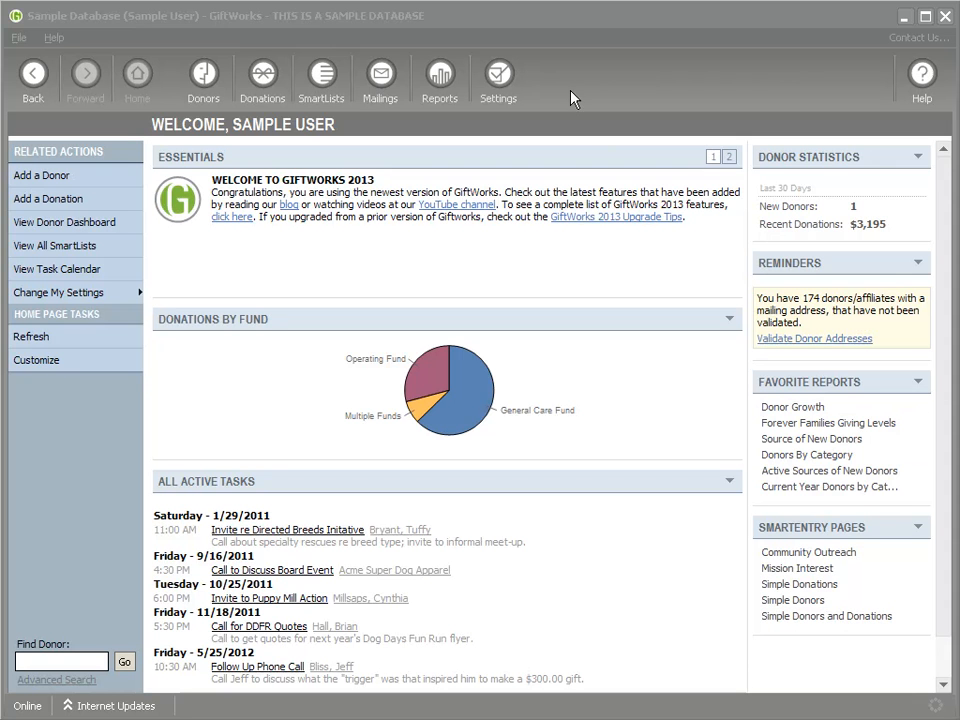
Open the database backup dialog from the GiftWorks database management settings
click(497, 75)
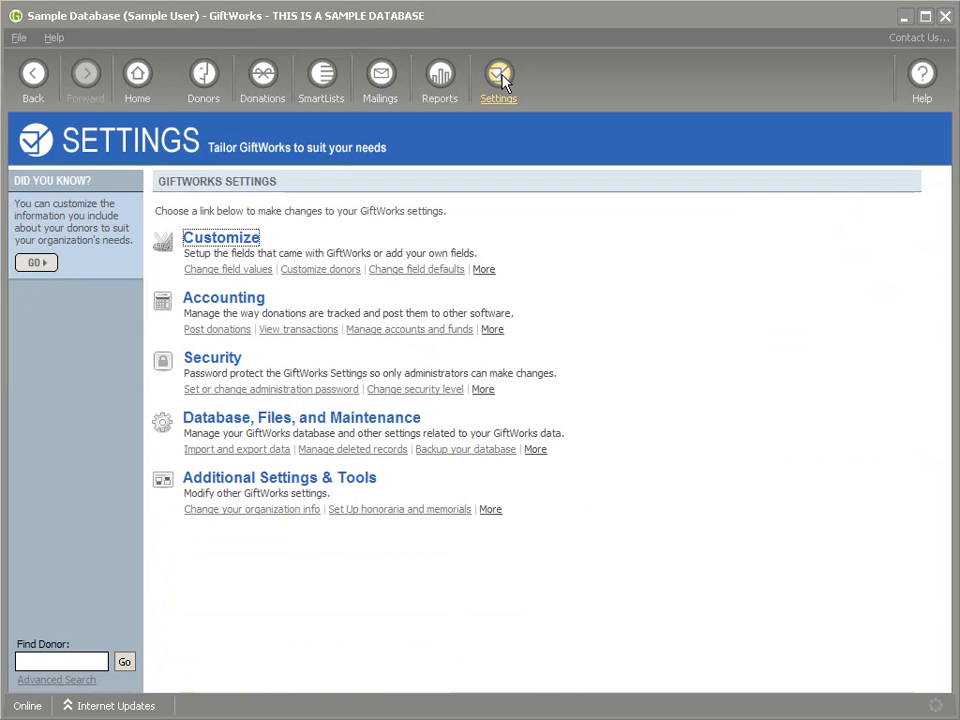
click(268, 422)
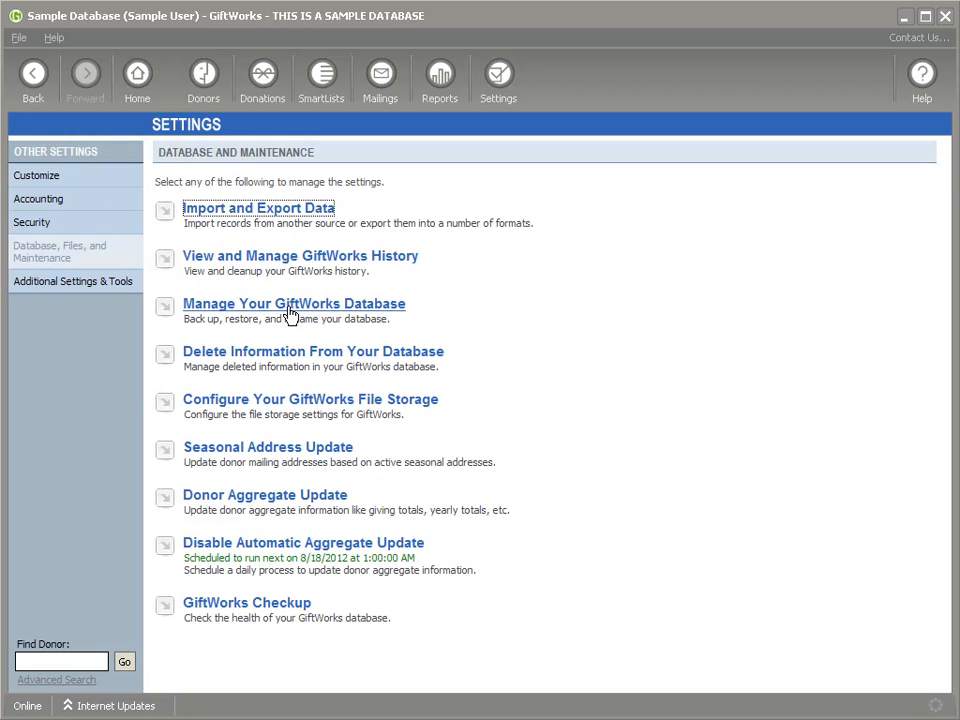
click(303, 310)
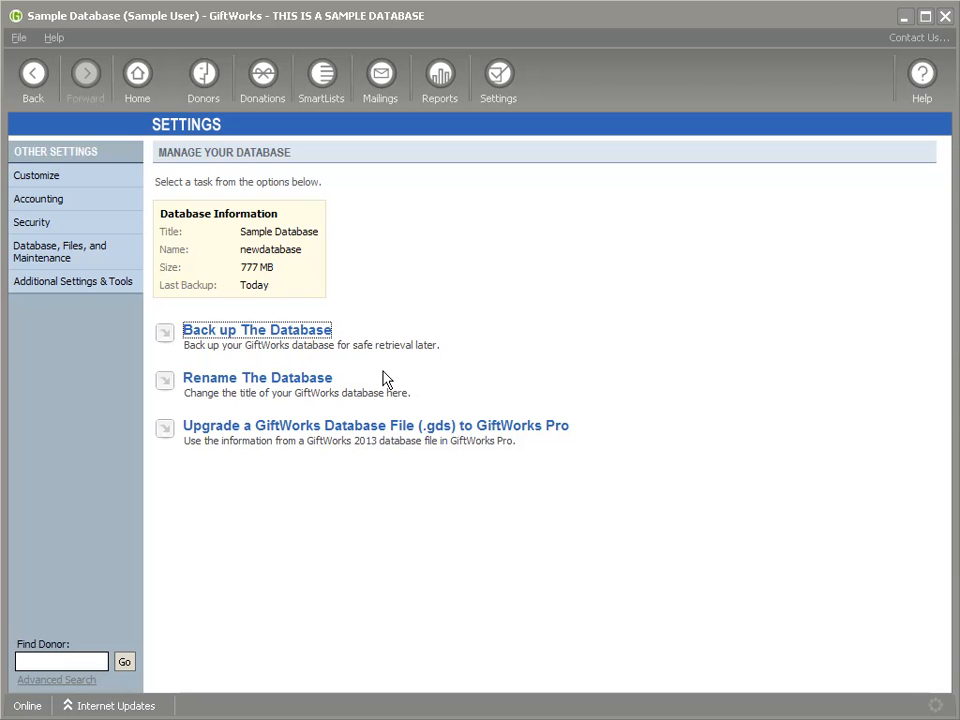
click(268, 337)
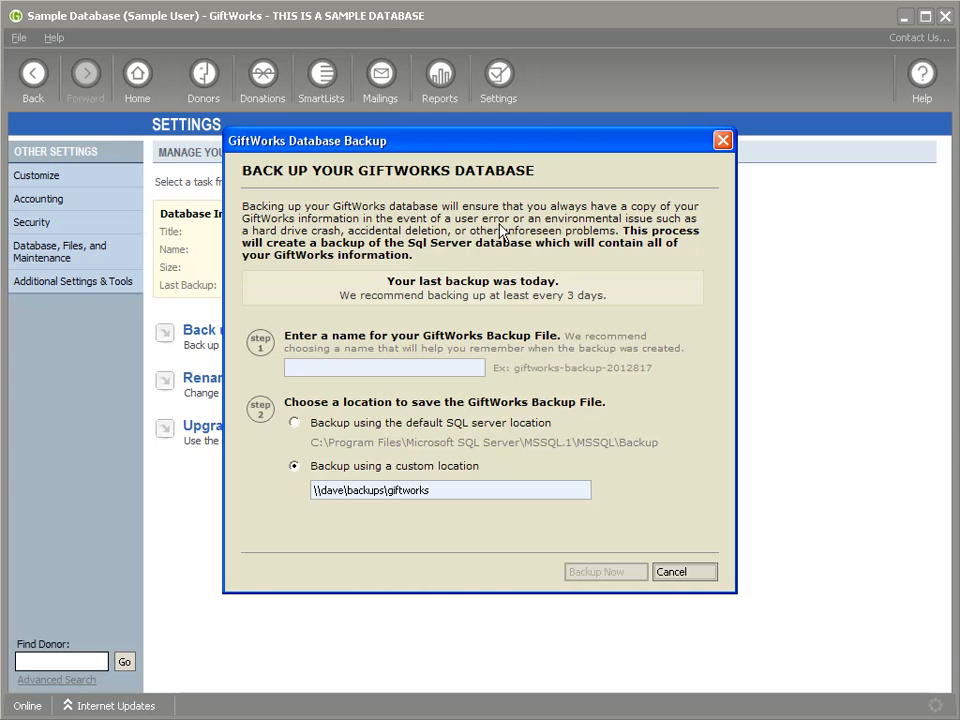
drag(431, 150, 657, 183)
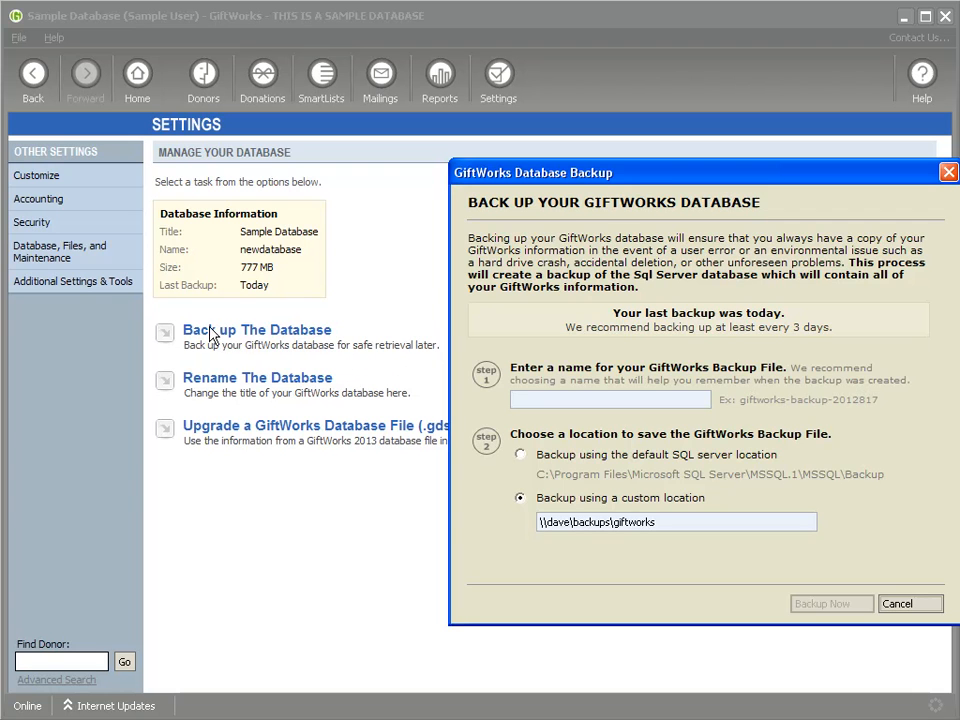
drag(650, 178, 370, 170)
Back up the database as giftworks-backup-20120817 to the default SQL server location
click(311, 390)
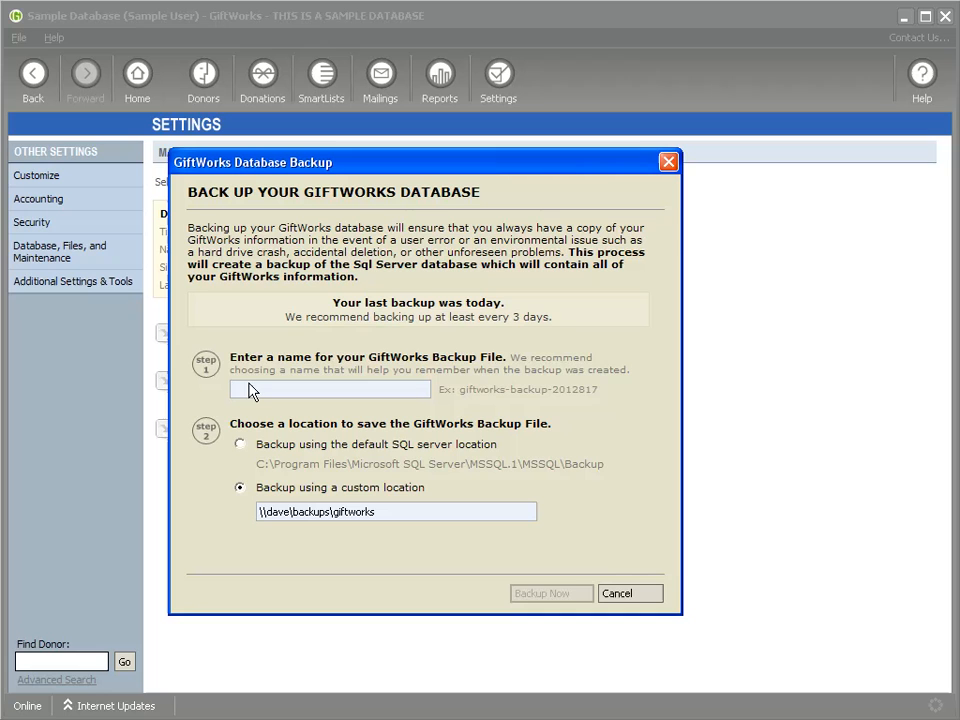
text(gi)
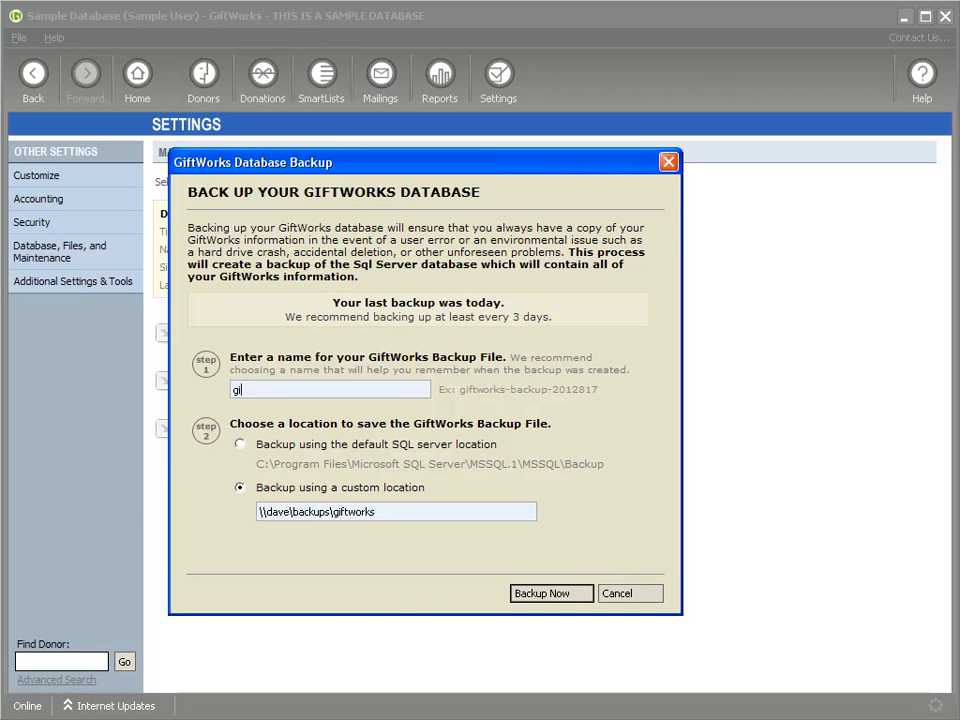
text(ftworks-backup-20120817)
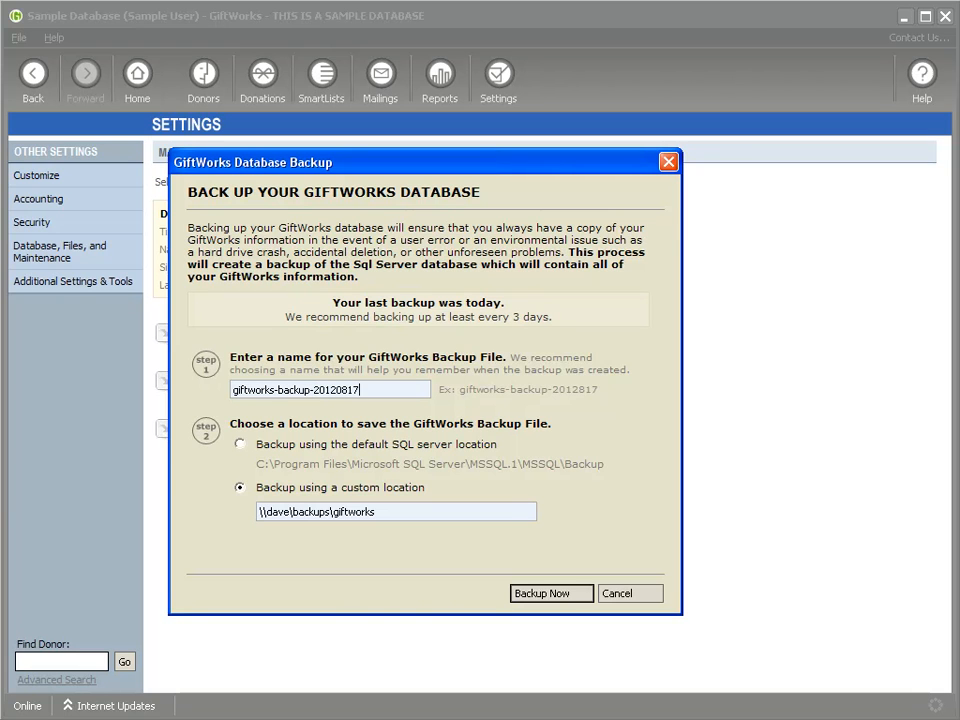
click(243, 448)
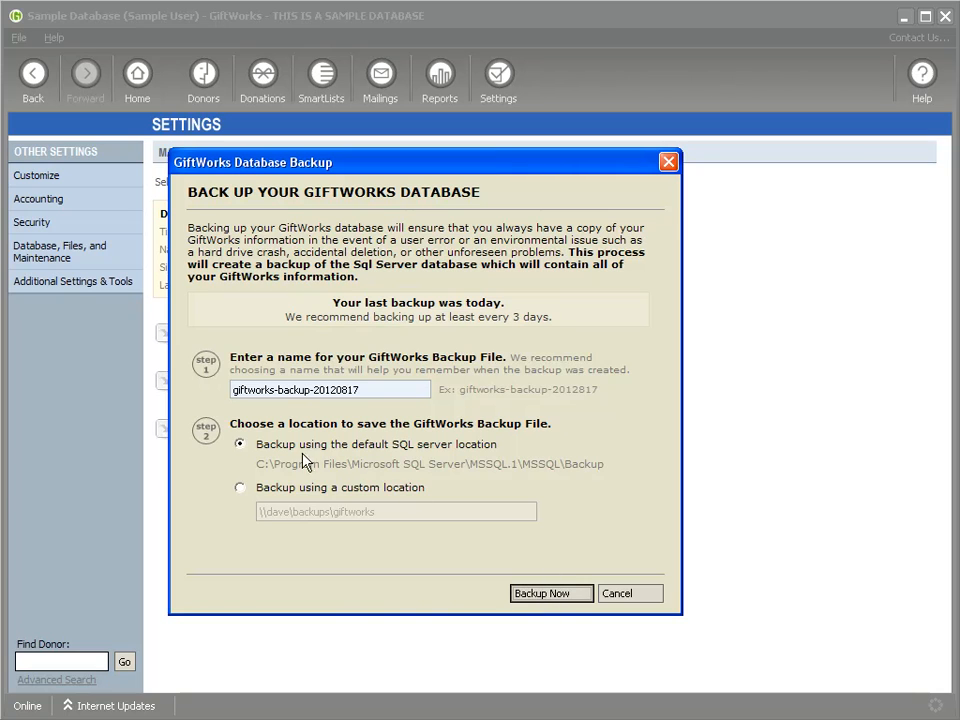
click(548, 598)
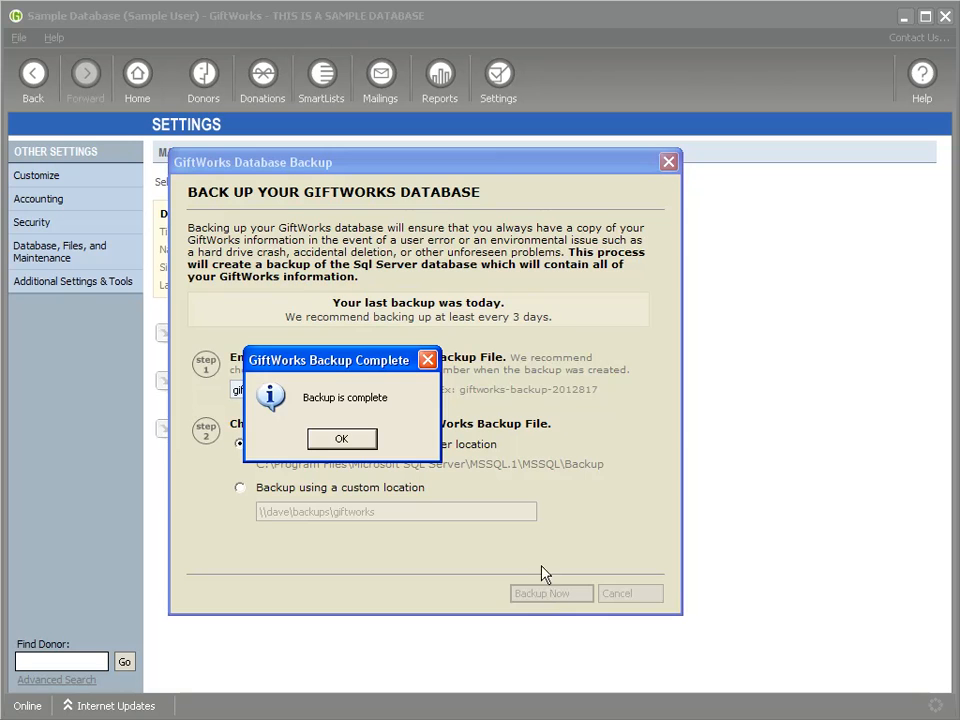
click(342, 438)
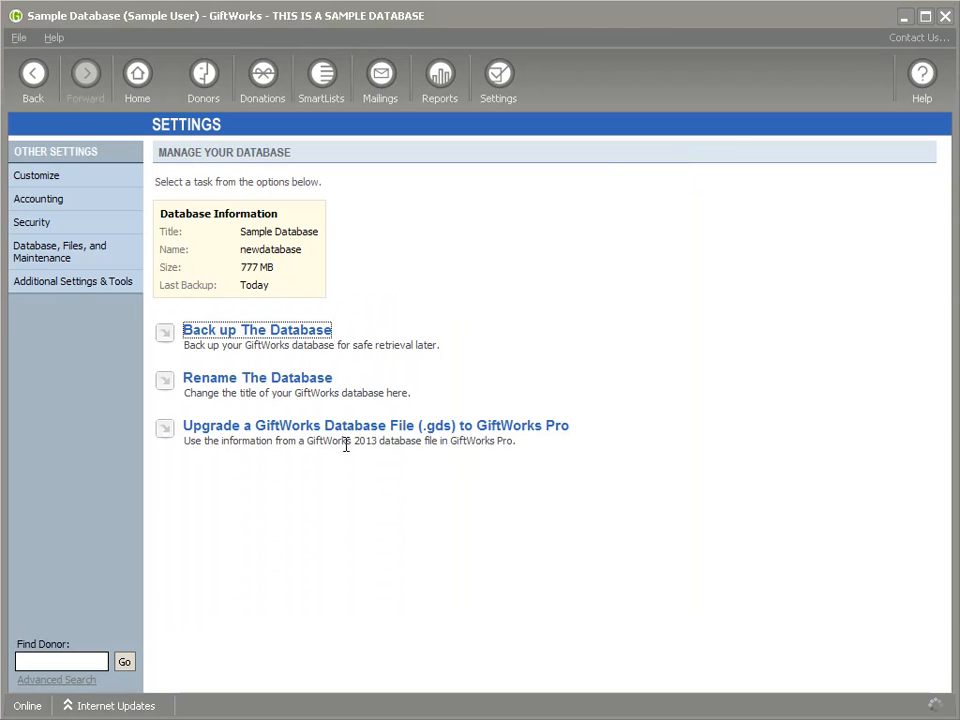
Set up another database backup named giftworks-backup-20120817 with the custom location \\dave\backups\giftworks
click(251, 335)
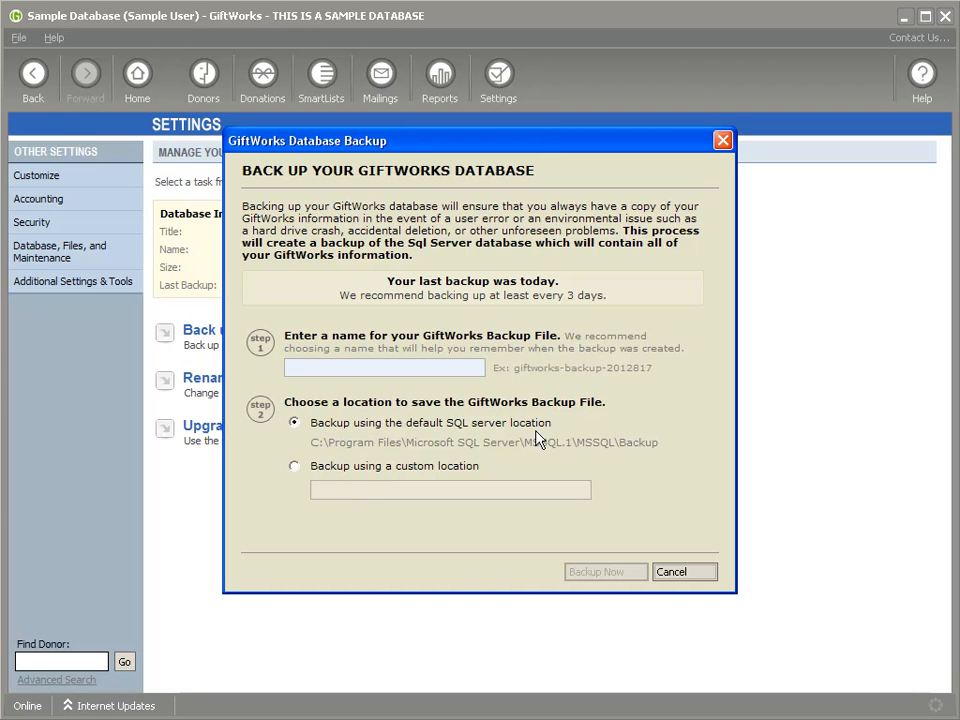
click(294, 466)
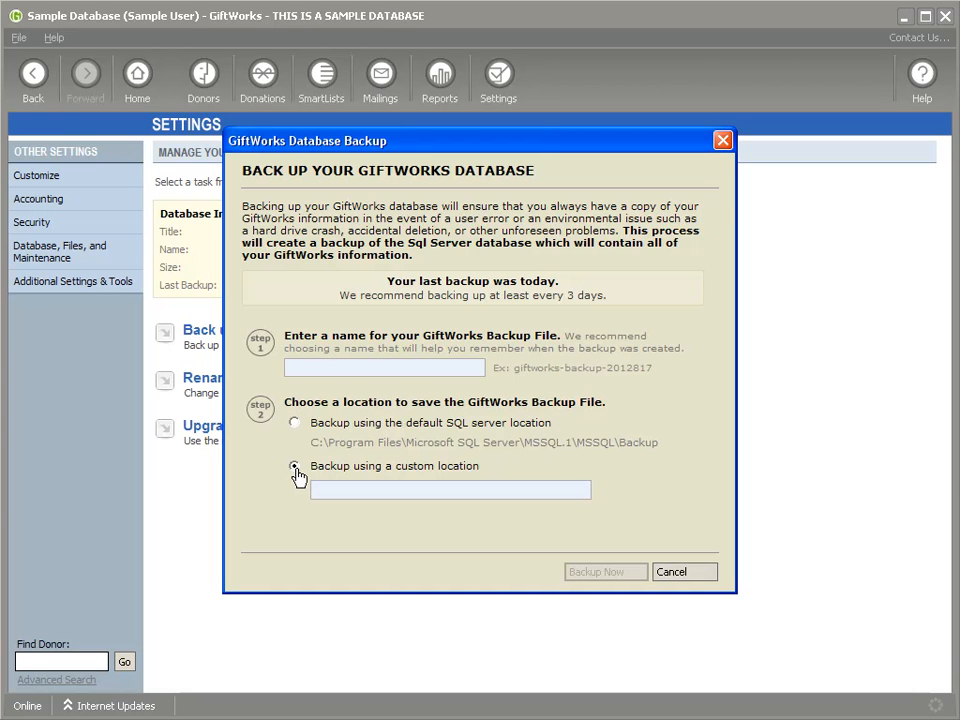
click(365, 369)
text(giftworks-backup-20120)
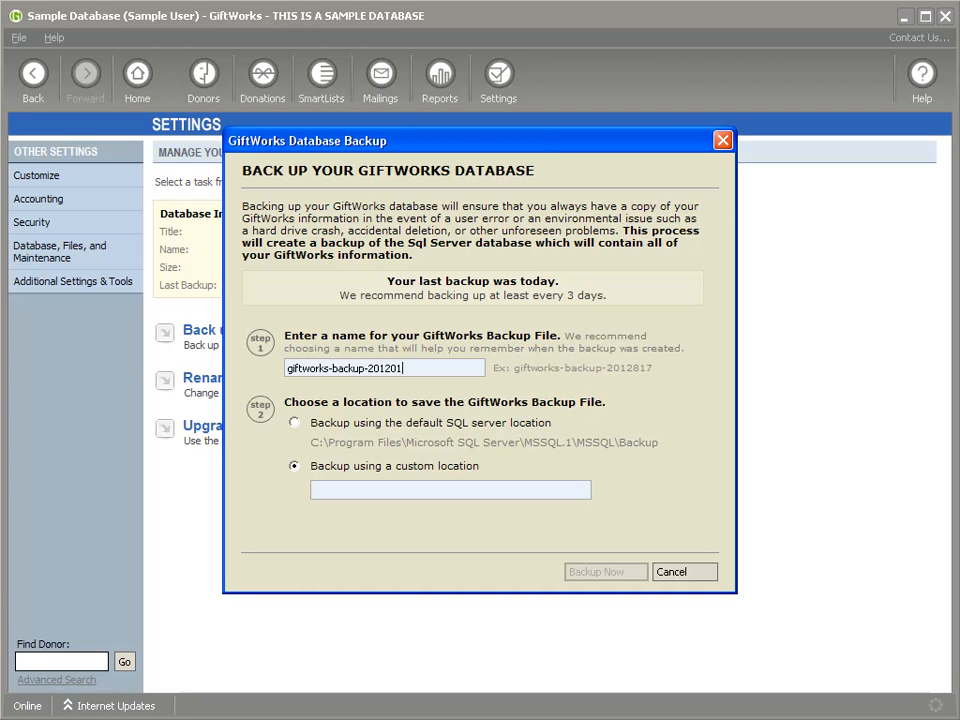
text(817)
click(383, 490)
text(\\da)
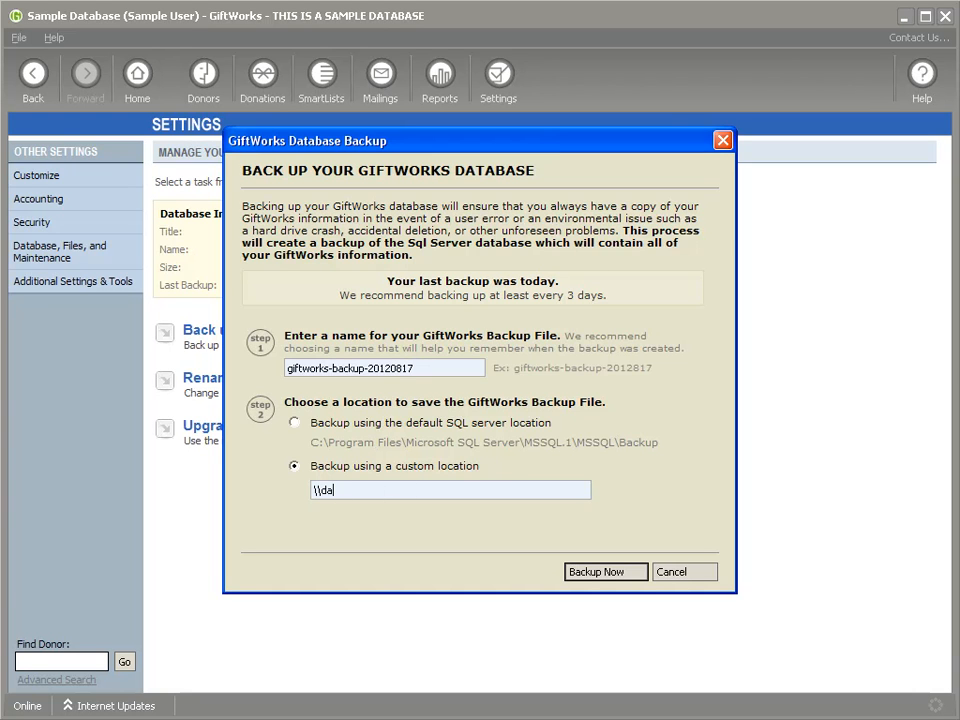
text(ve\backups\giftworks)
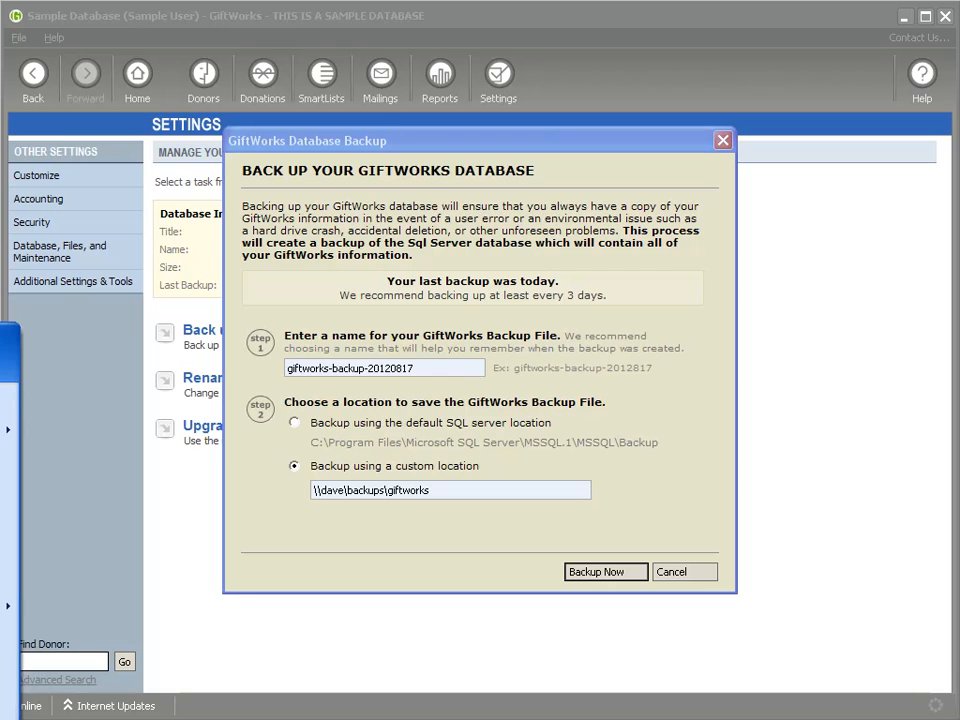
Switch to Windows Explorer, show the \\dave\Backups\giftworks folder, and narrow its window beside the backup dialog
click(341, 443)
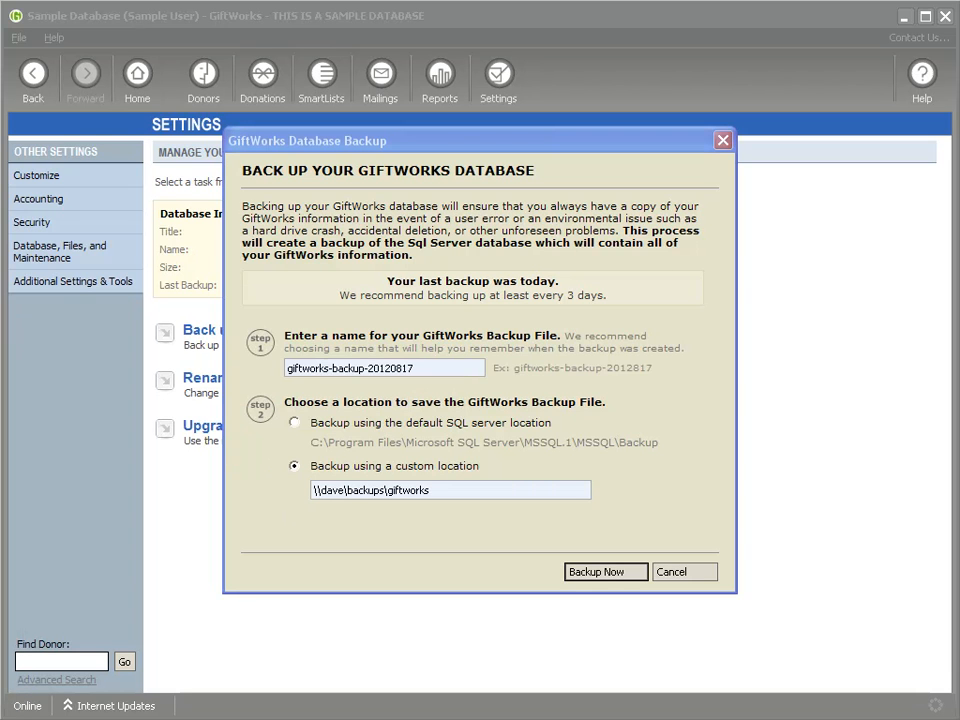
key(alt+Tab)
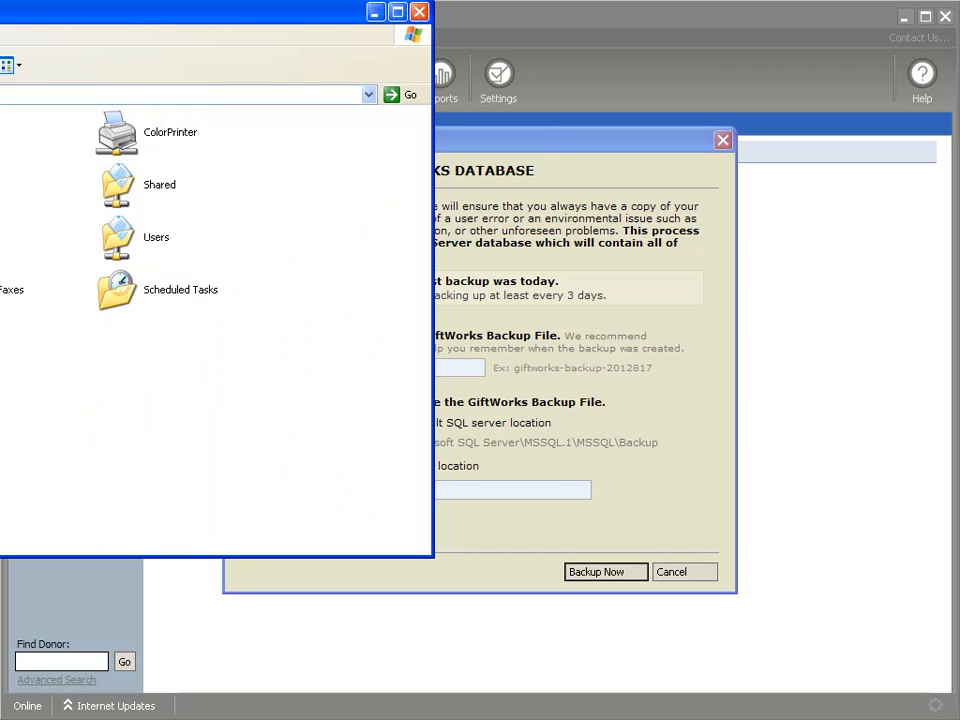
drag(44, 26, 586, 238)
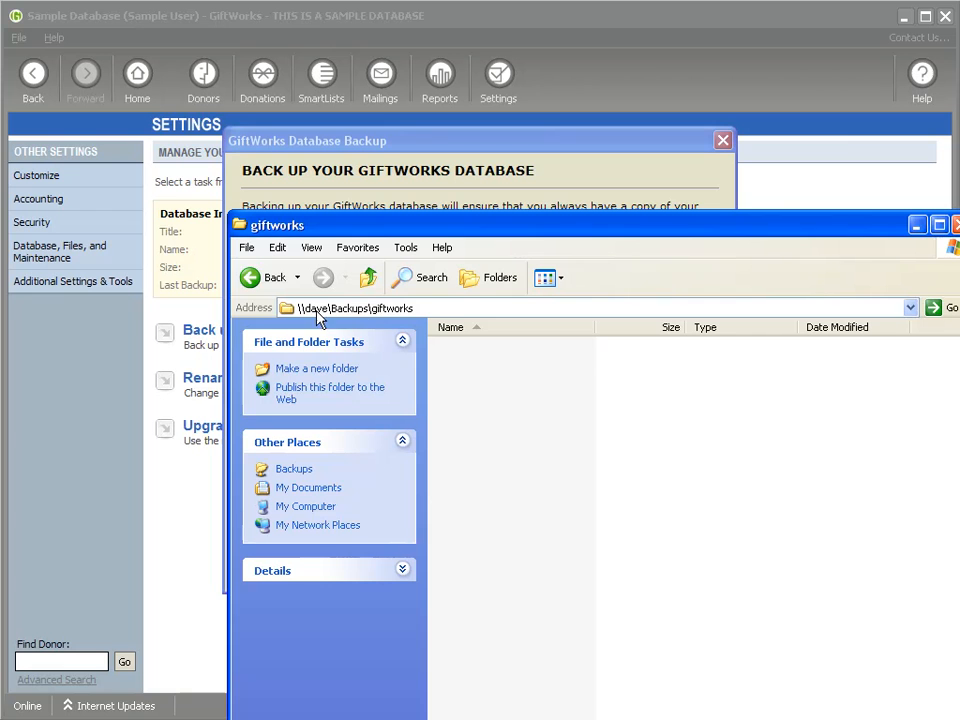
drag(495, 235, 909, 88)
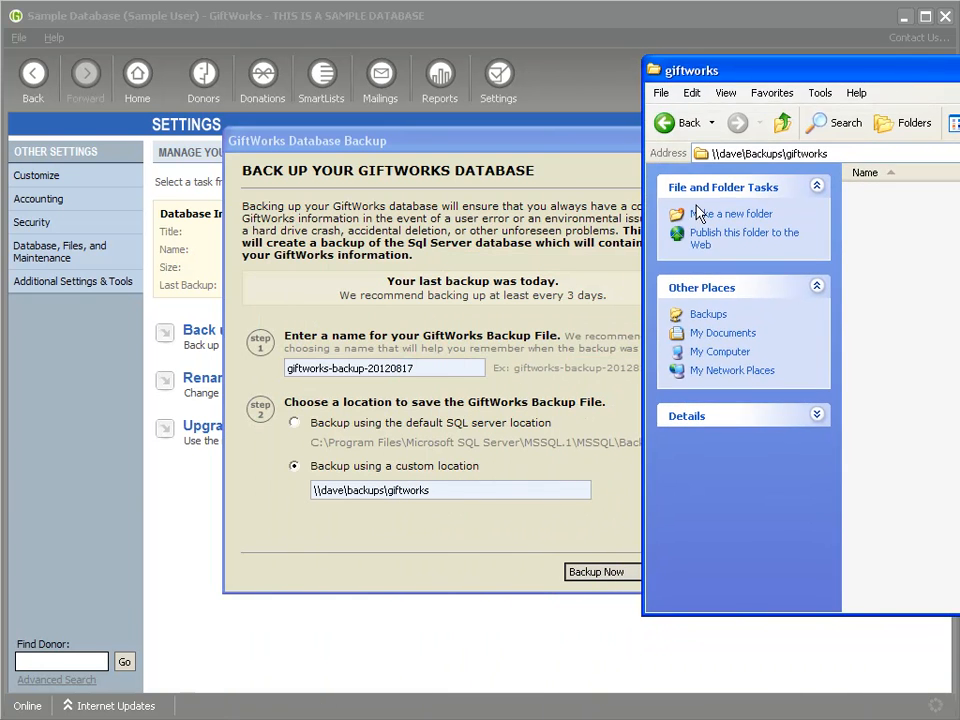
drag(897, 75, 374, 100)
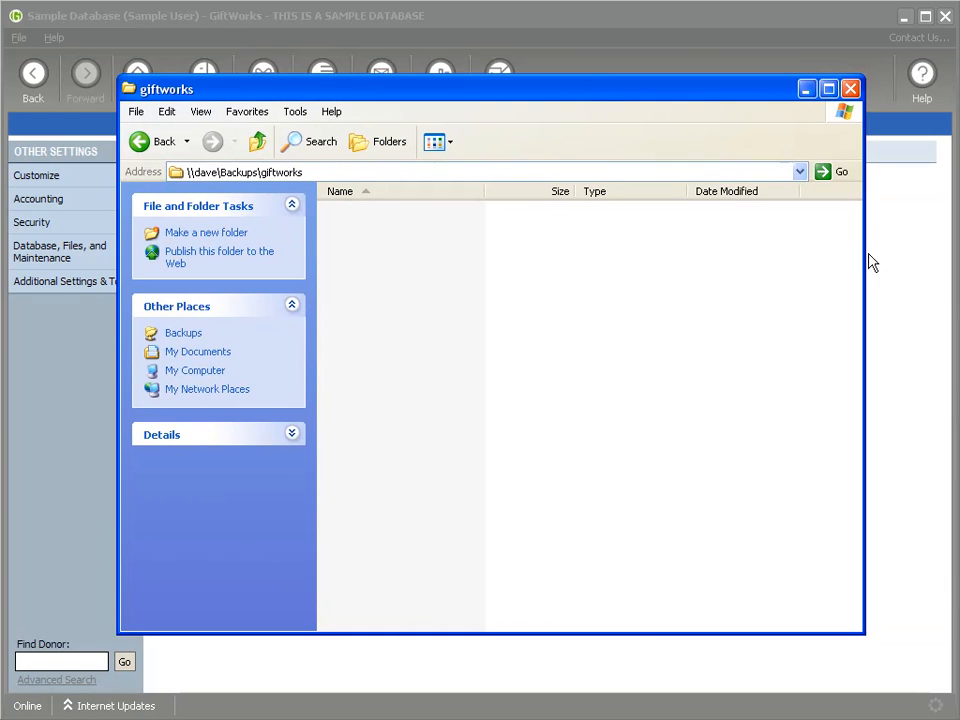
drag(866, 257, 468, 257)
drag(283, 90, 133, 112)
Run the backup to the custom network location while watching the giftworks folder, and acknowledge its completion
click(600, 578)
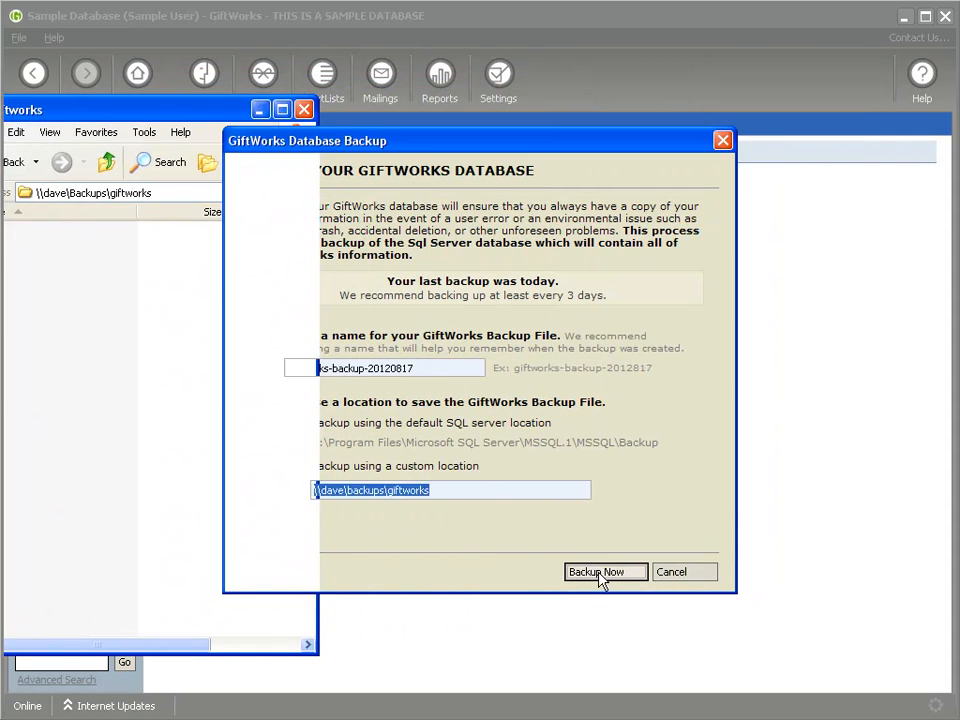
click(1, 113)
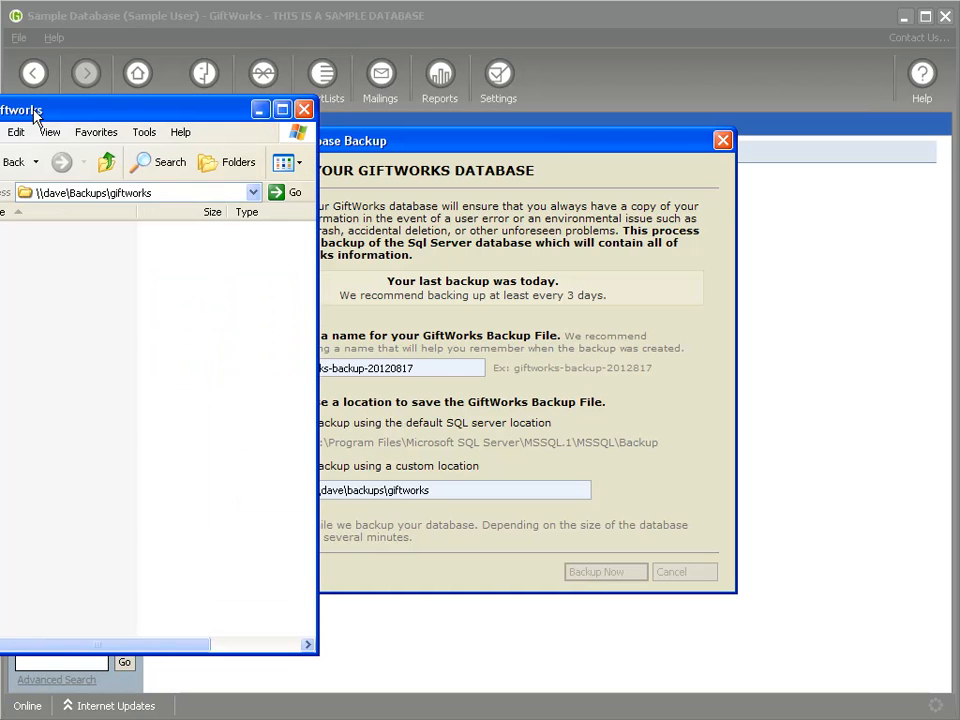
drag(32, 111, 118, 110)
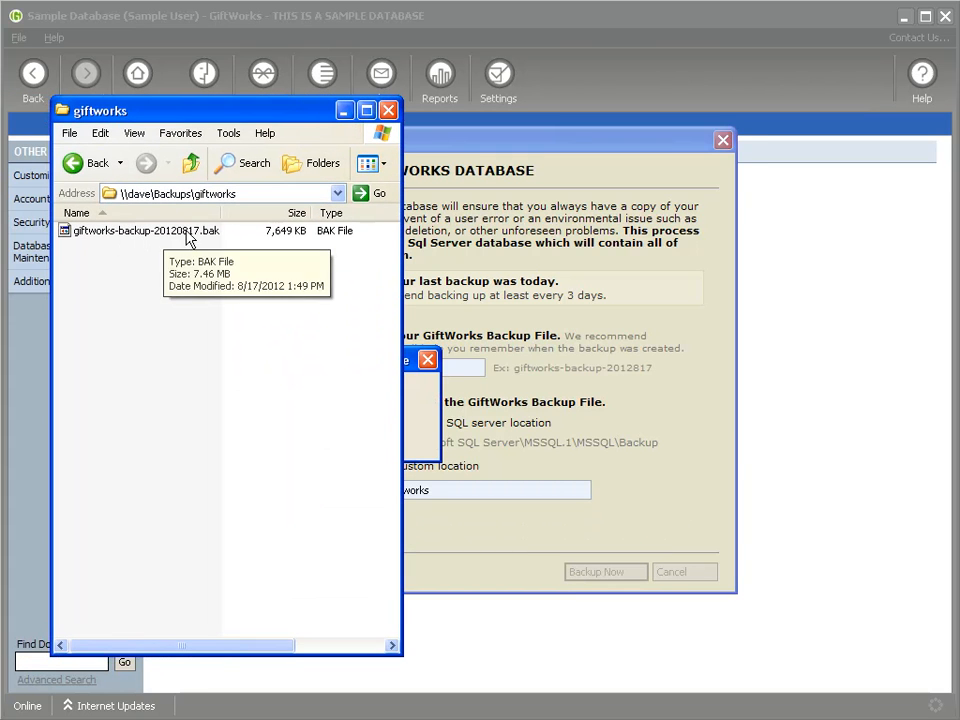
click(413, 380)
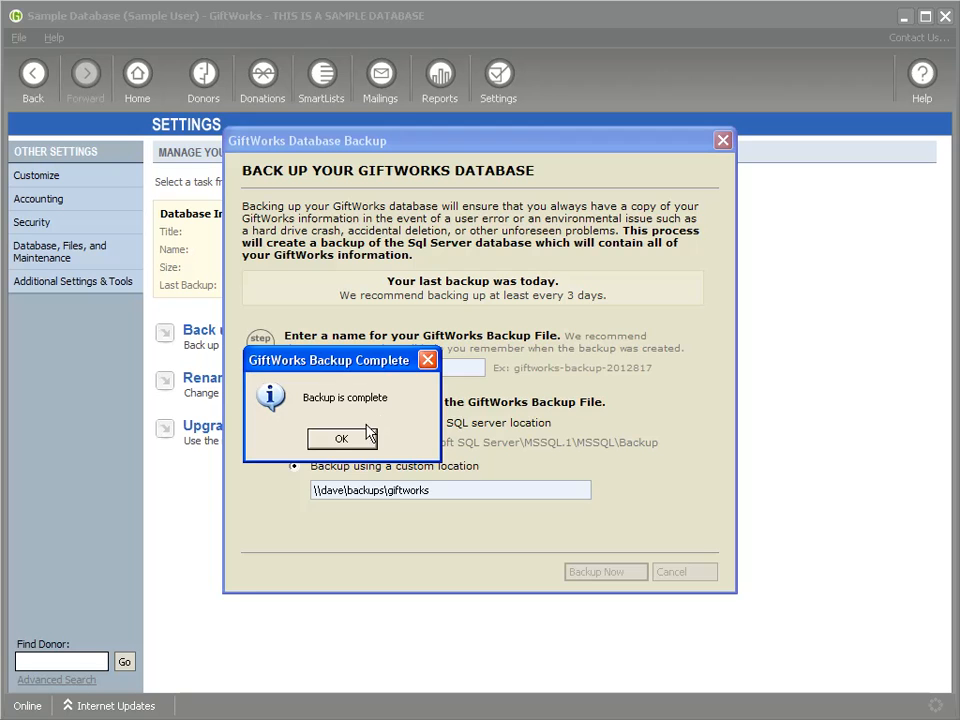
click(343, 439)
Check the backup file in the giftworks network folder, and close the folder window
key(alt+Tab)
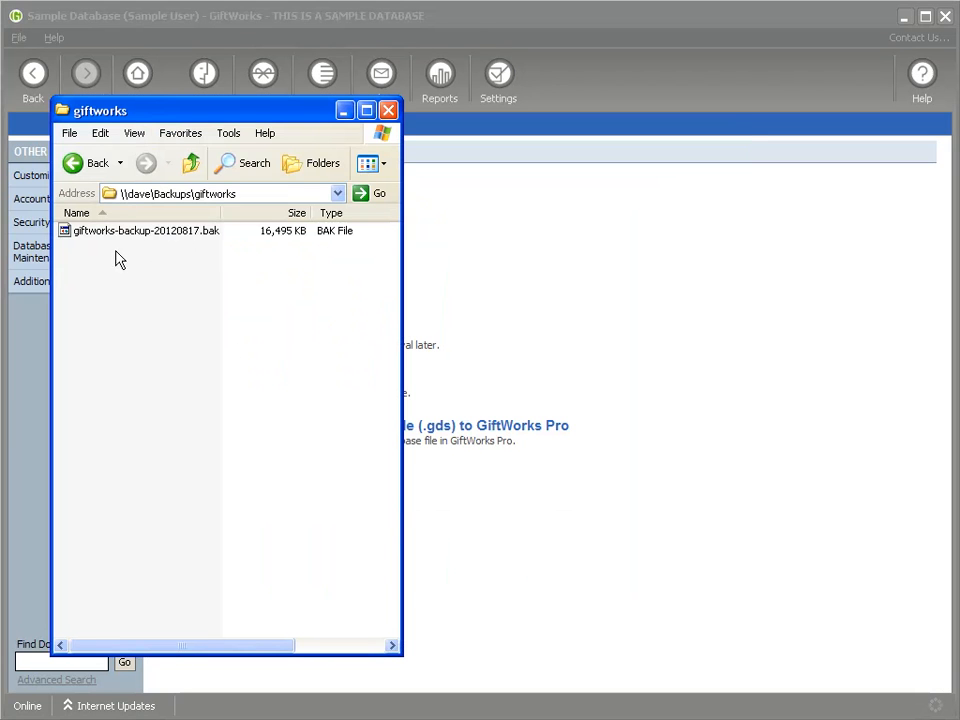
click(88, 236)
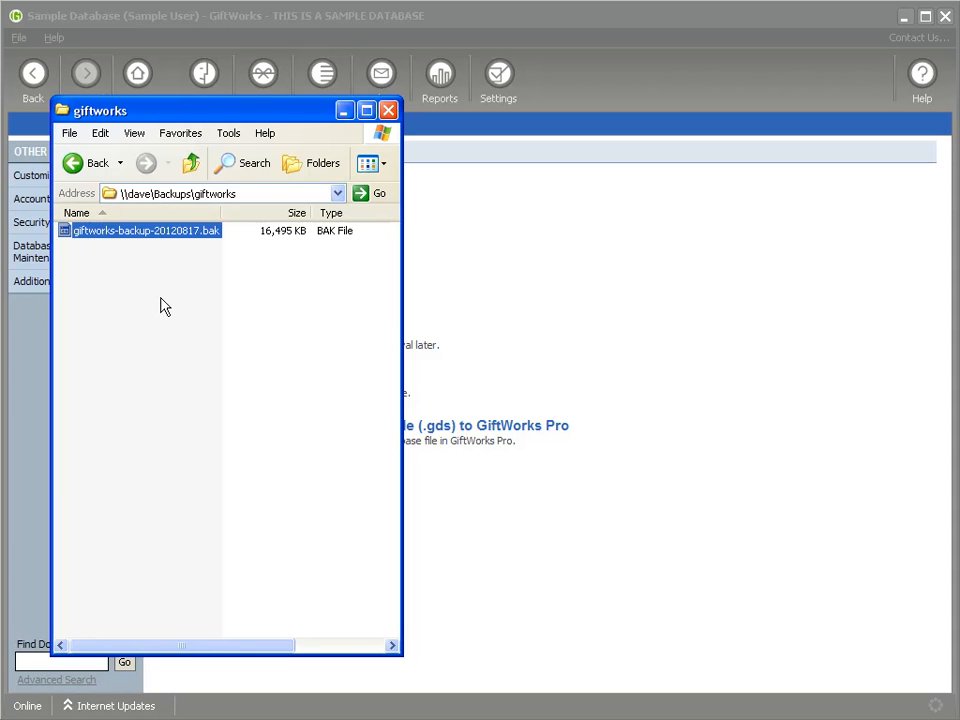
click(388, 111)
click(244, 334)
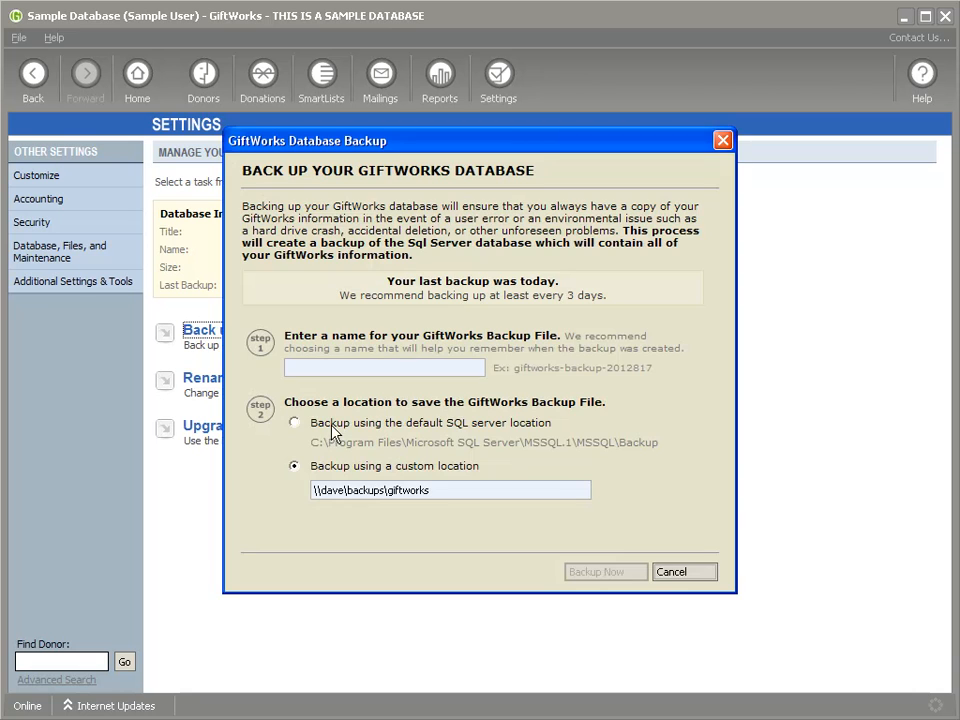
click(295, 424)
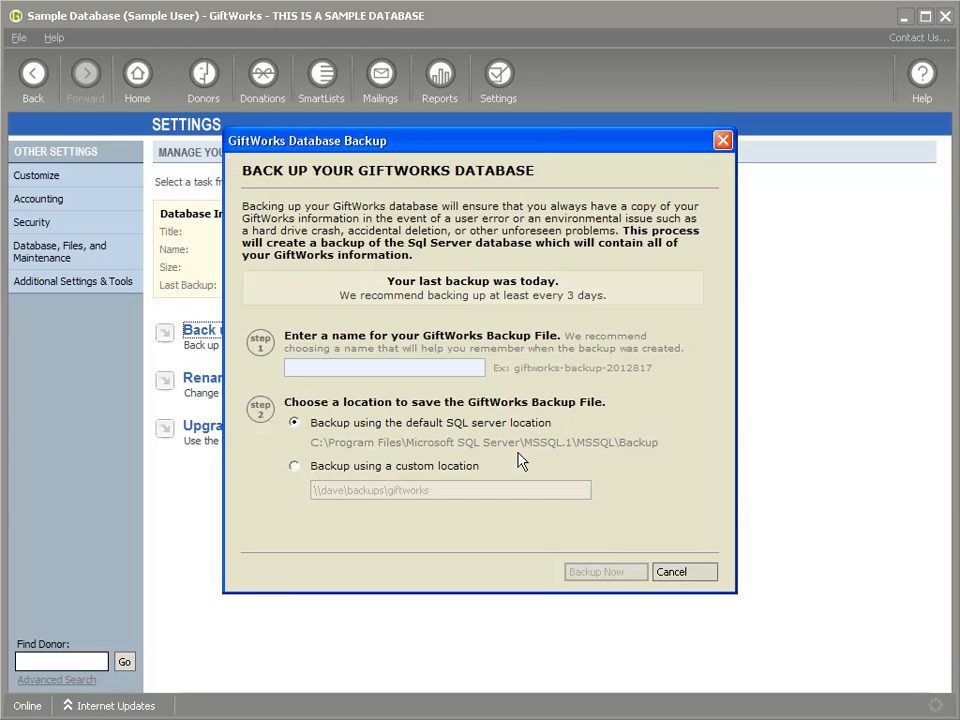
click(301, 469)
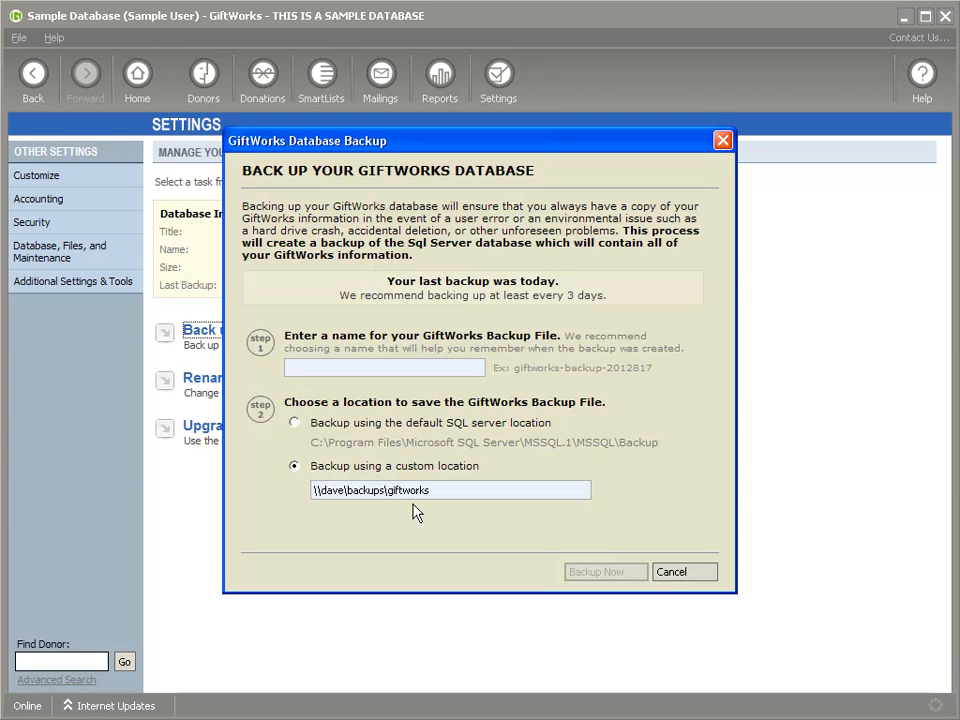
click(696, 574)
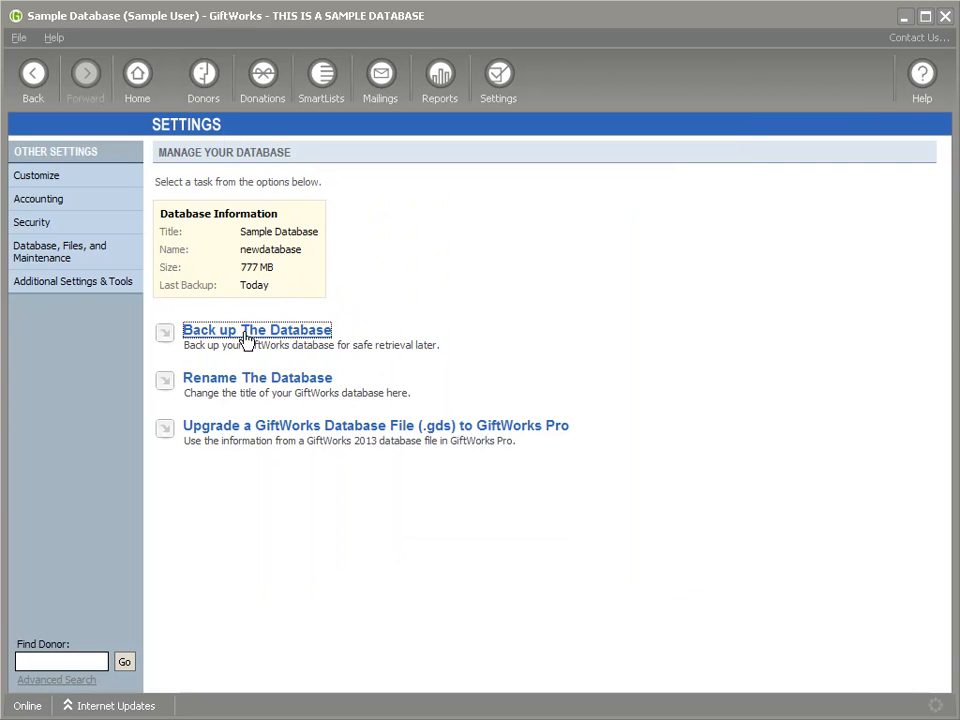
Set up a repeat database backup for the custom location \\dave\backups\giftworks, reusing the name giftworks-backup-20120817
click(249, 340)
drag(316, 492, 253, 489)
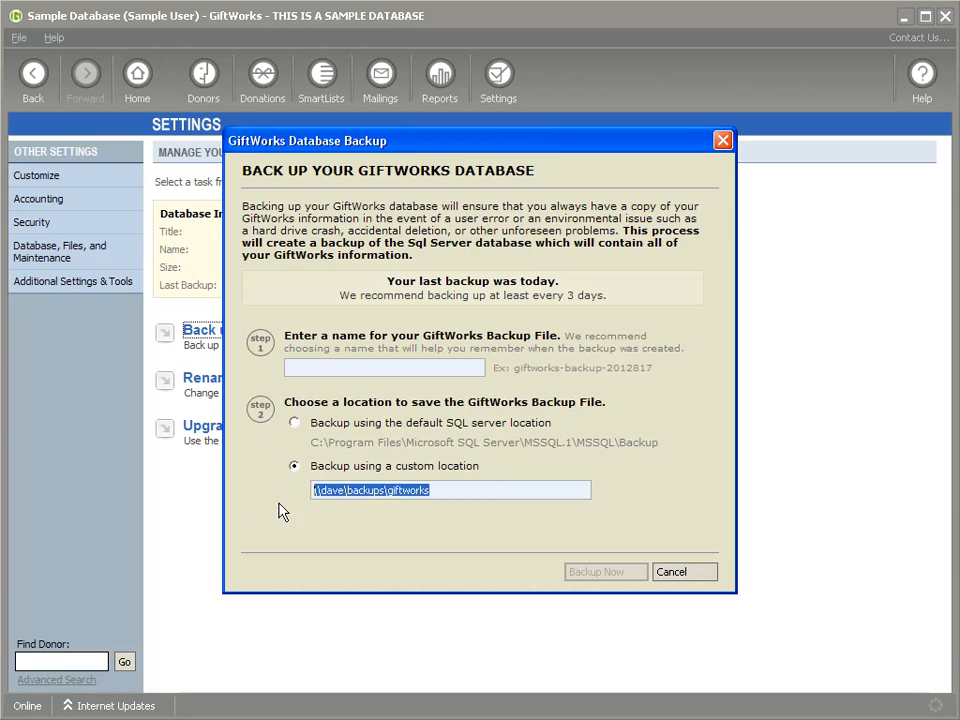
drag(454, 491, 328, 490)
click(336, 366)
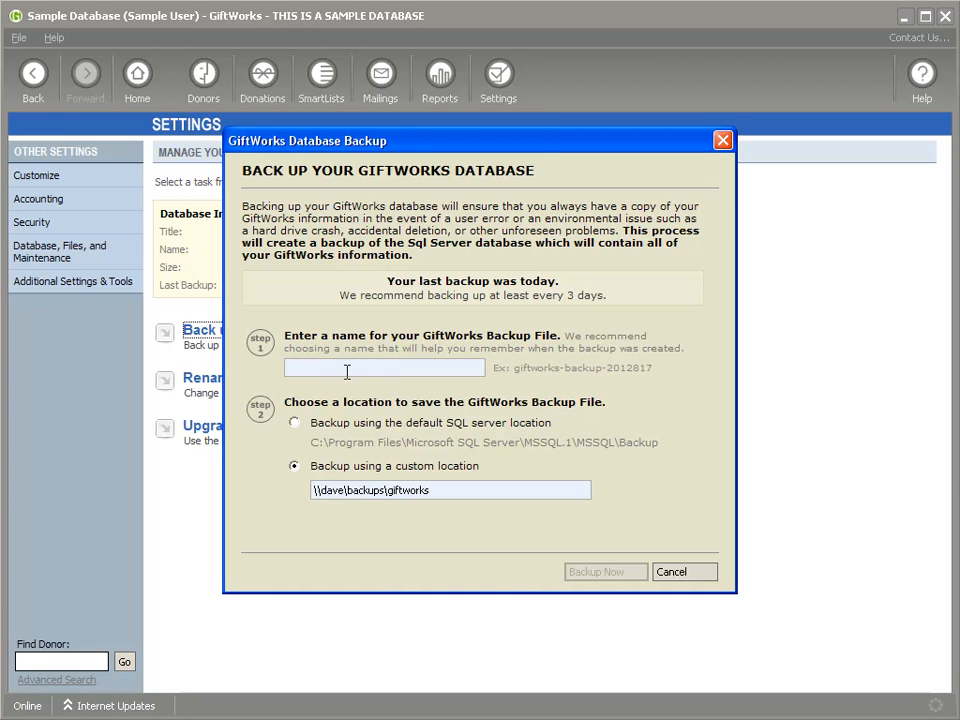
text(giftworks)
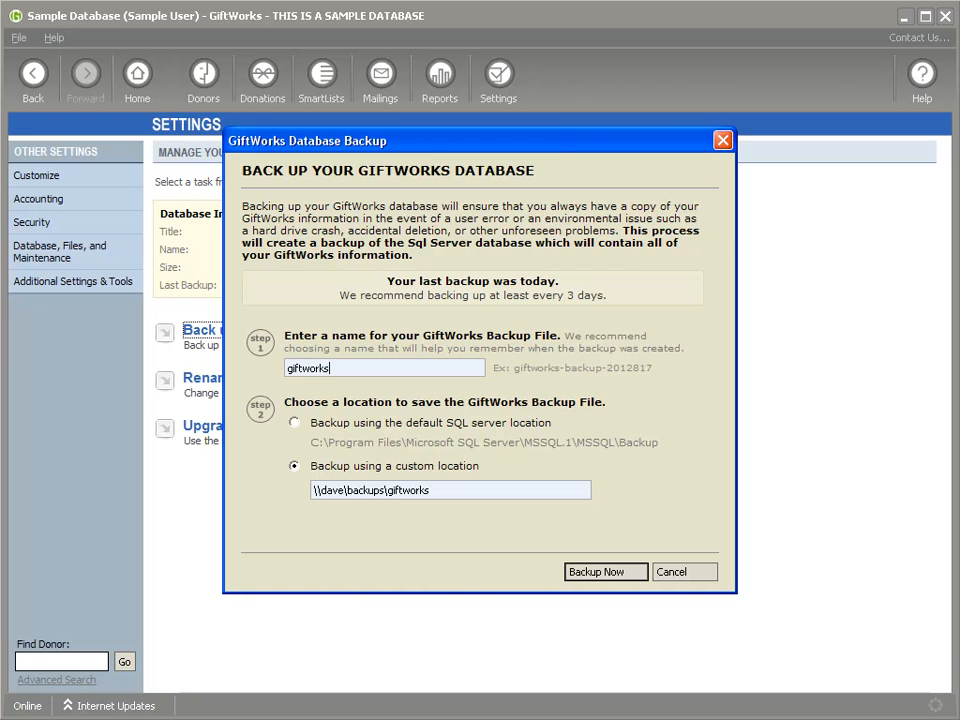
text(-backup-20120817)
Try to run the backup under the existing file name, decline overwriting that file, and cancel the backup
click(596, 575)
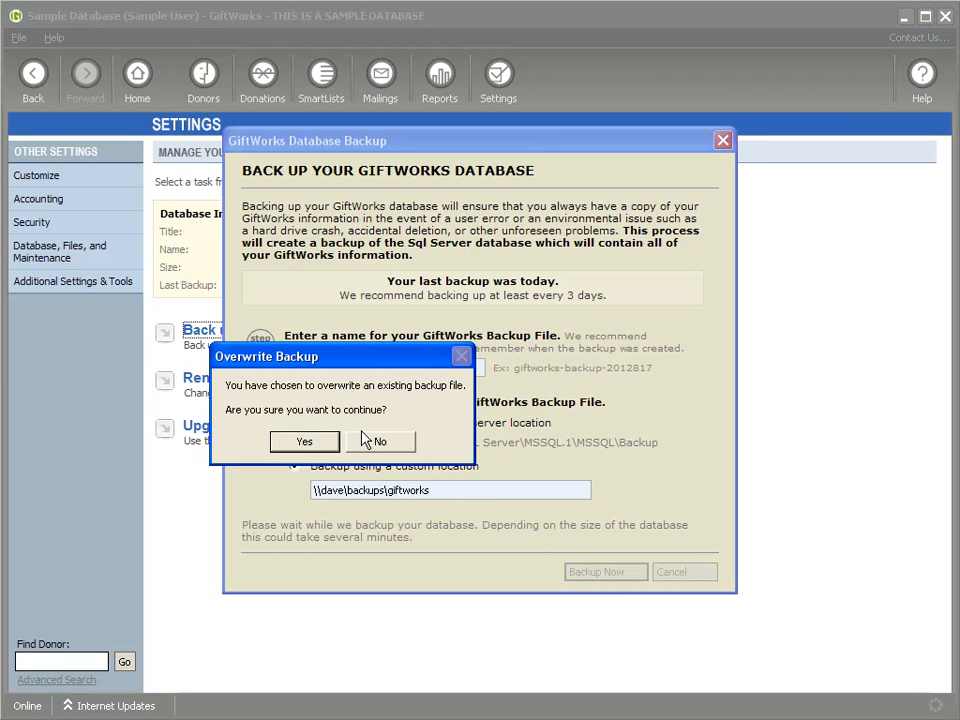
click(376, 441)
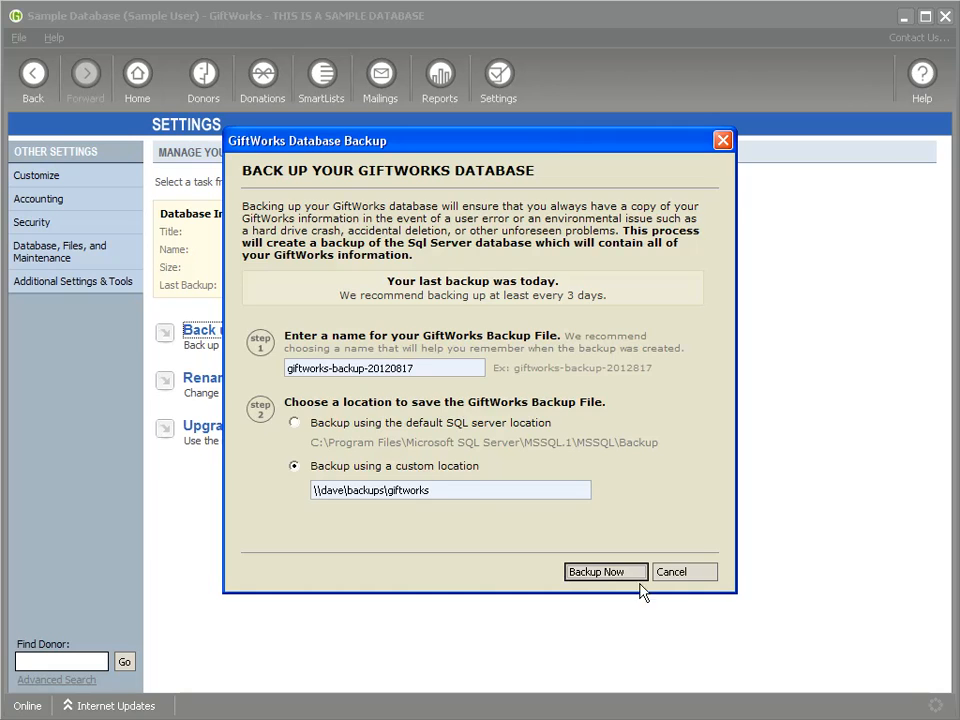
click(685, 577)
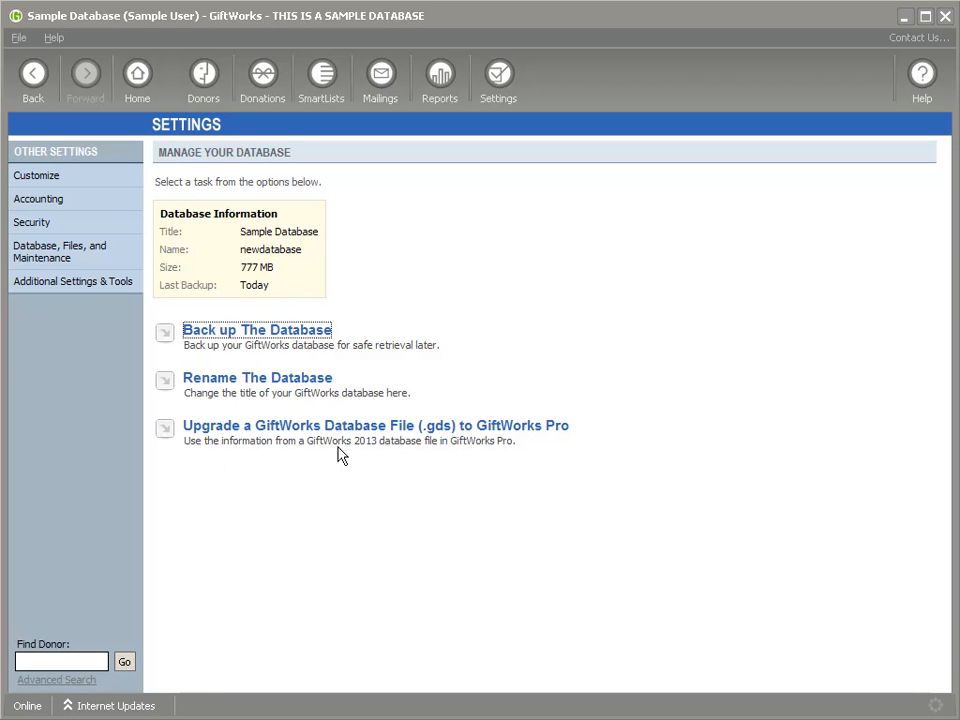
Open the personal preferences from the home page and set the Backup reminder to every 3 days, keeping it enabled
click(139, 77)
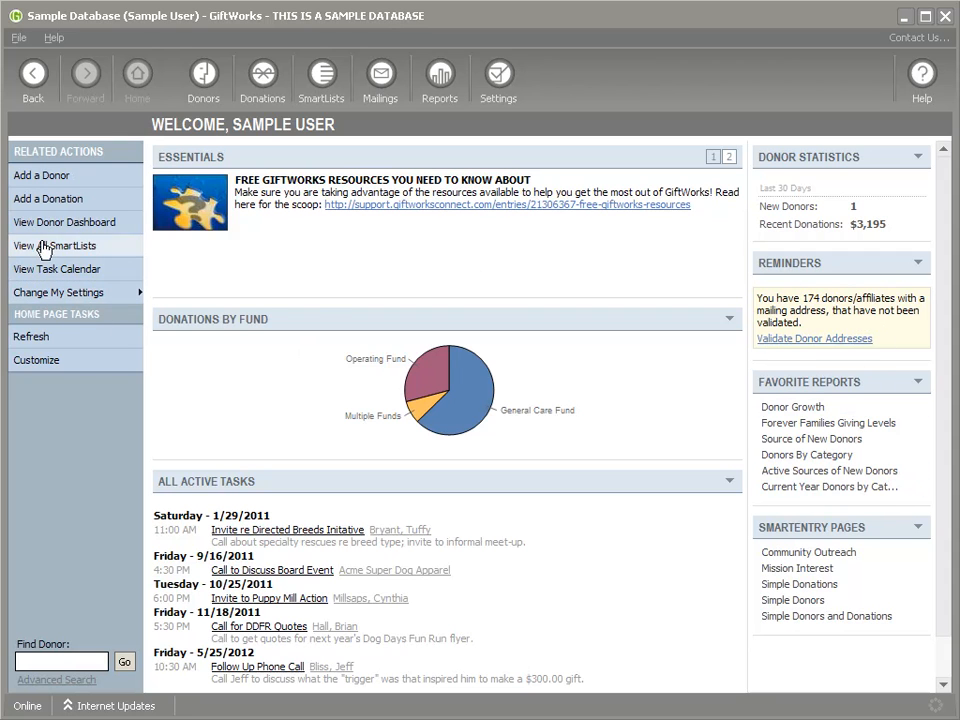
mouse_move(48, 297)
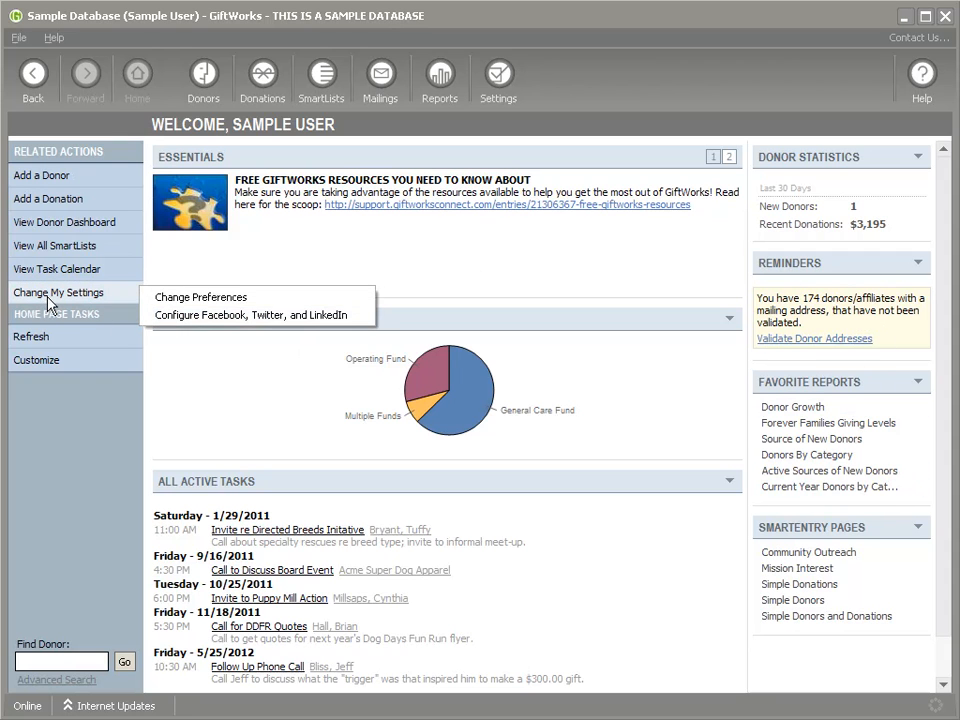
click(216, 297)
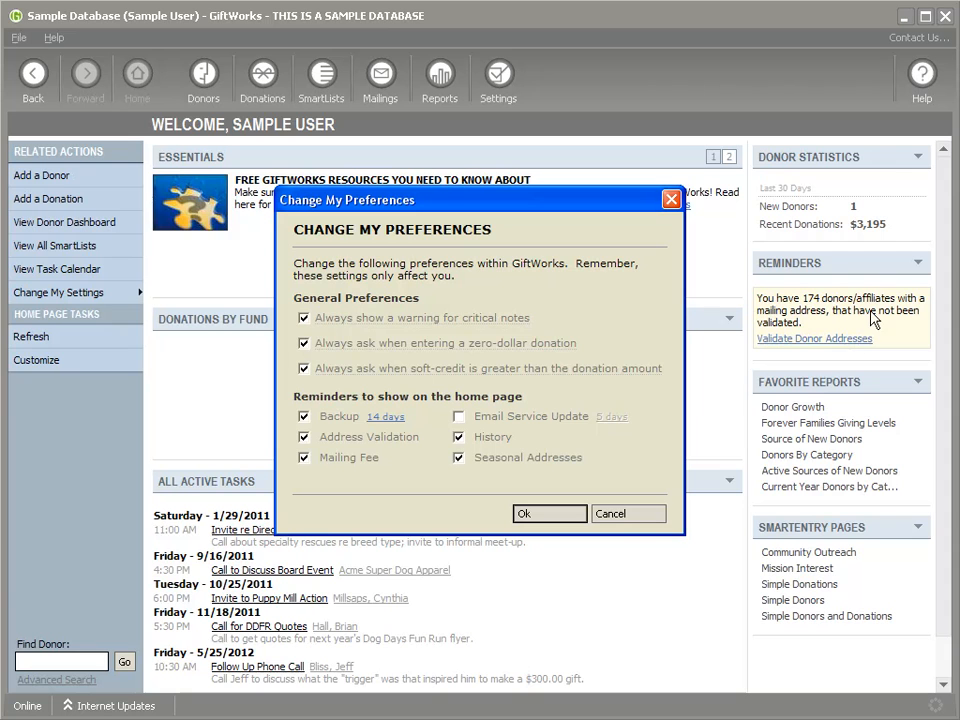
click(304, 418)
click(304, 418)
click(391, 424)
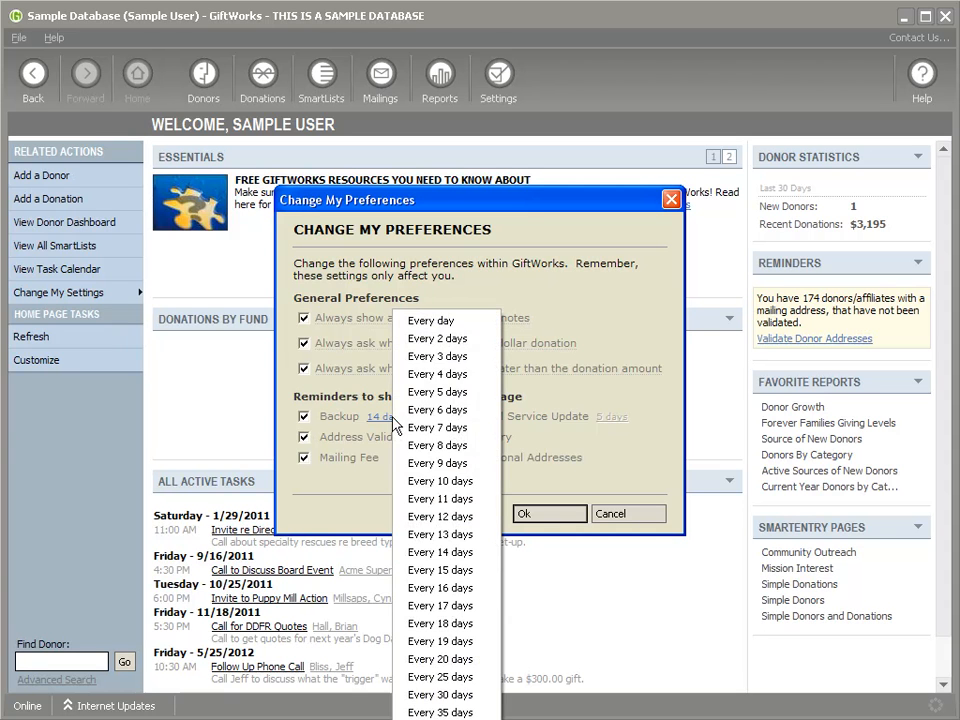
click(455, 358)
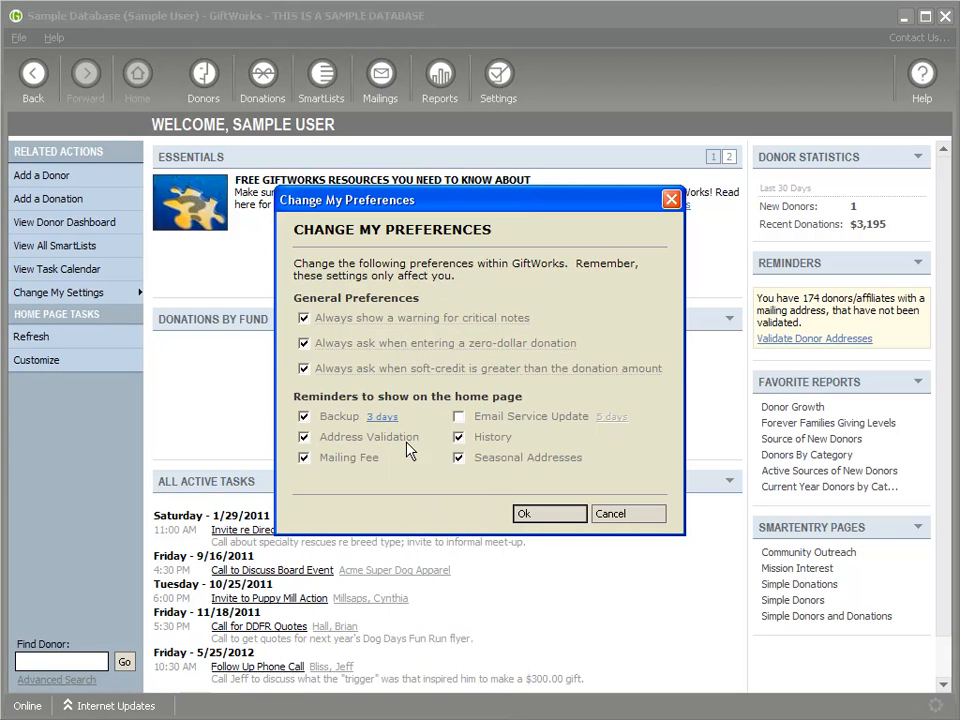
Change the Backup reminder interval to every 2 days and save the preferences
click(382, 417)
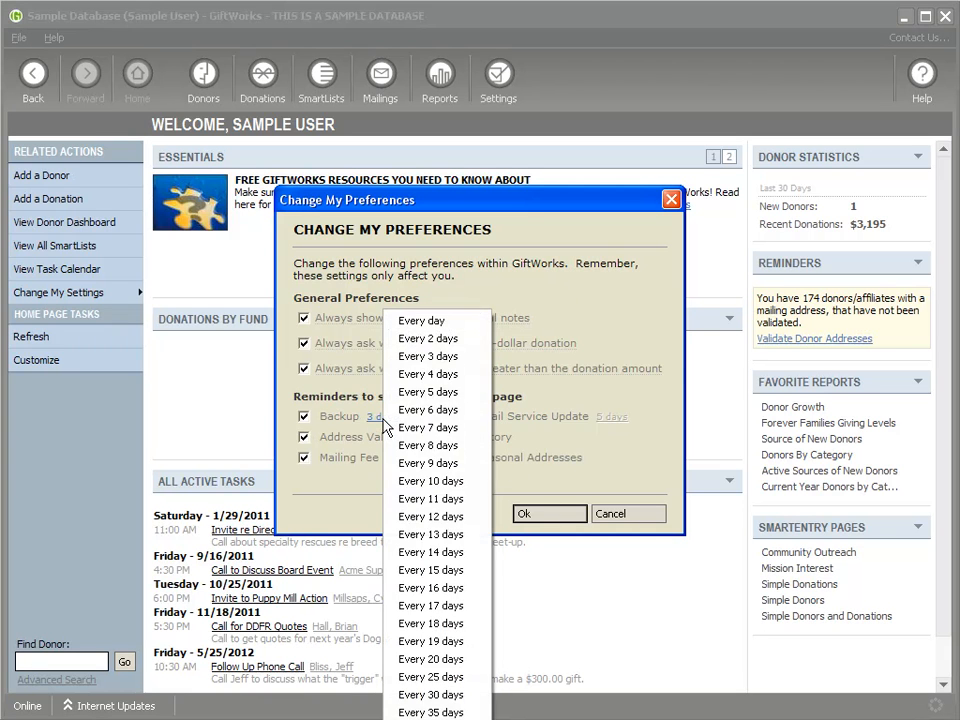
click(438, 341)
click(550, 513)
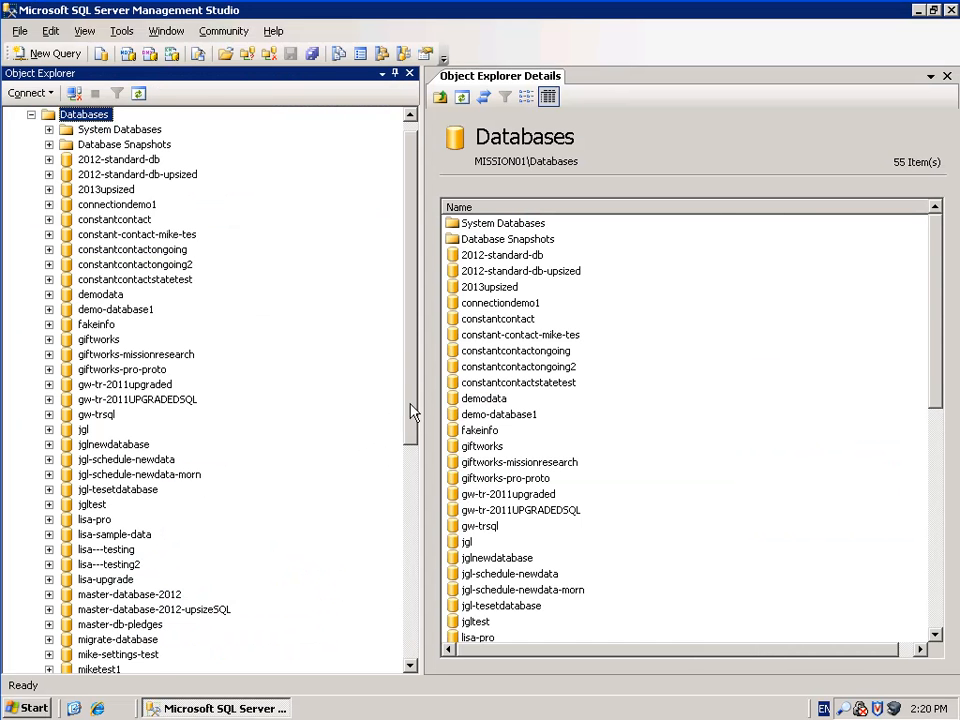
Switch to SQL Server Management Studio, collapse Databases, and examine the commands available for Maintenance Plans under Management
drag(412, 410, 353, 289)
click(31, 129)
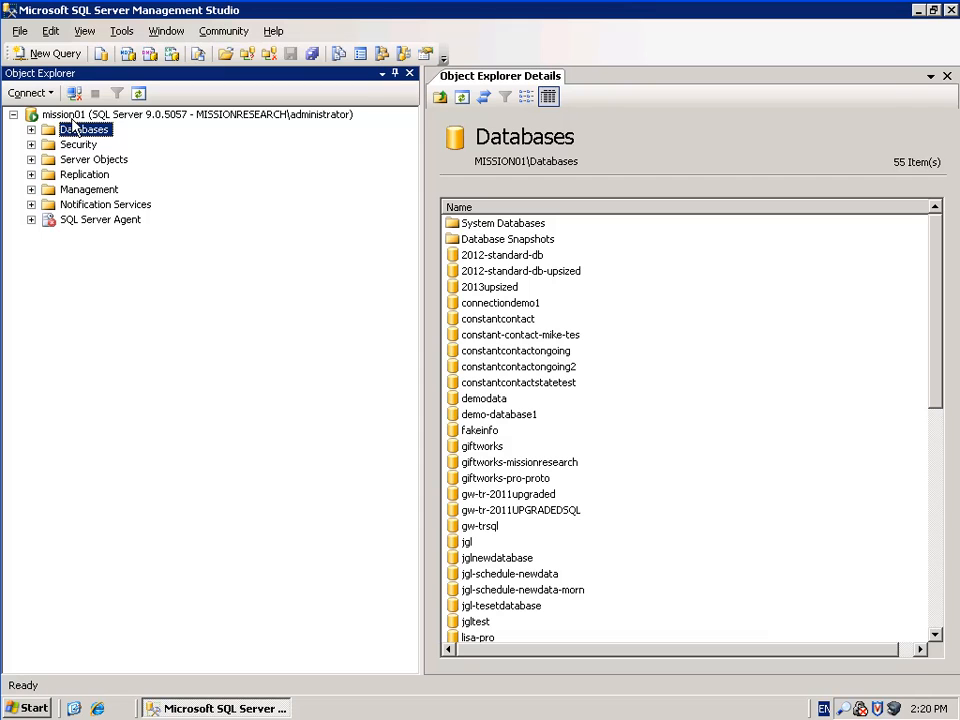
click(31, 189)
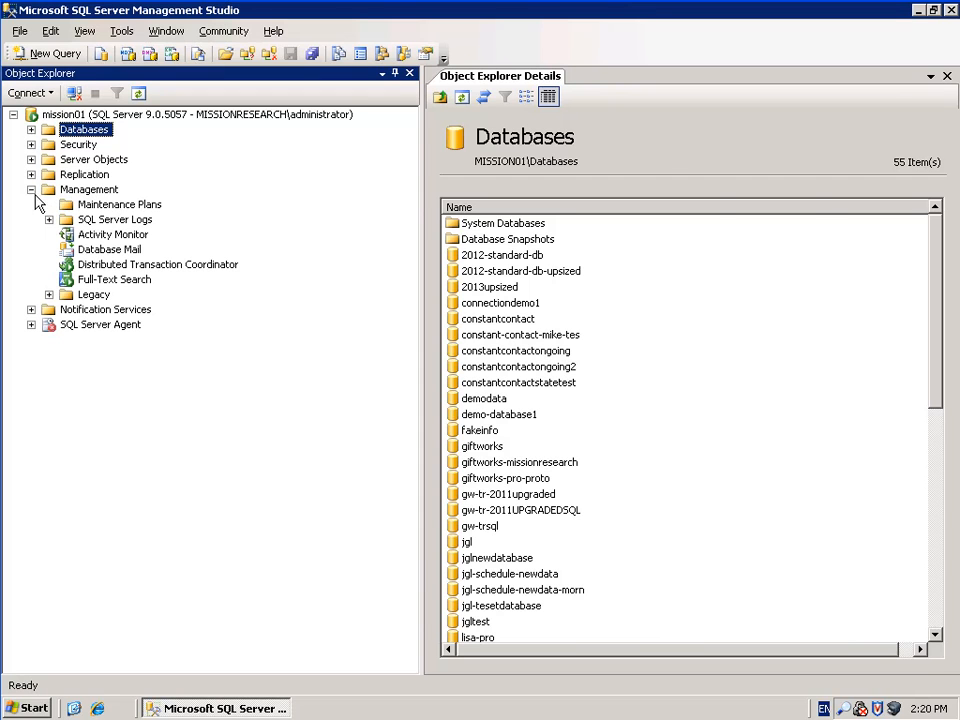
click(66, 206)
right_click(66, 208)
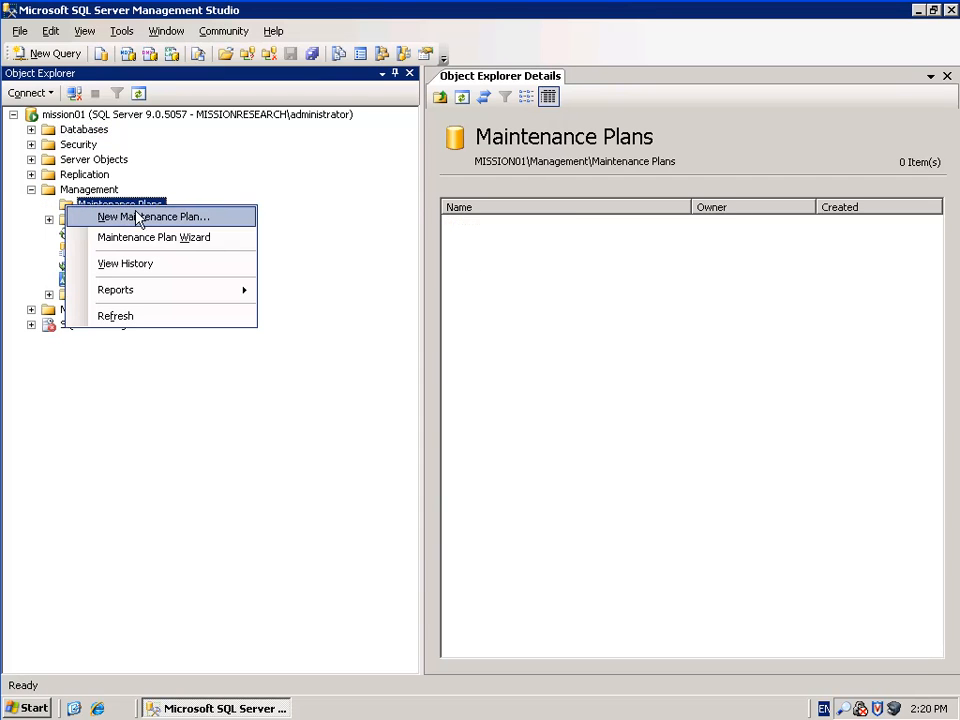
click(325, 385)
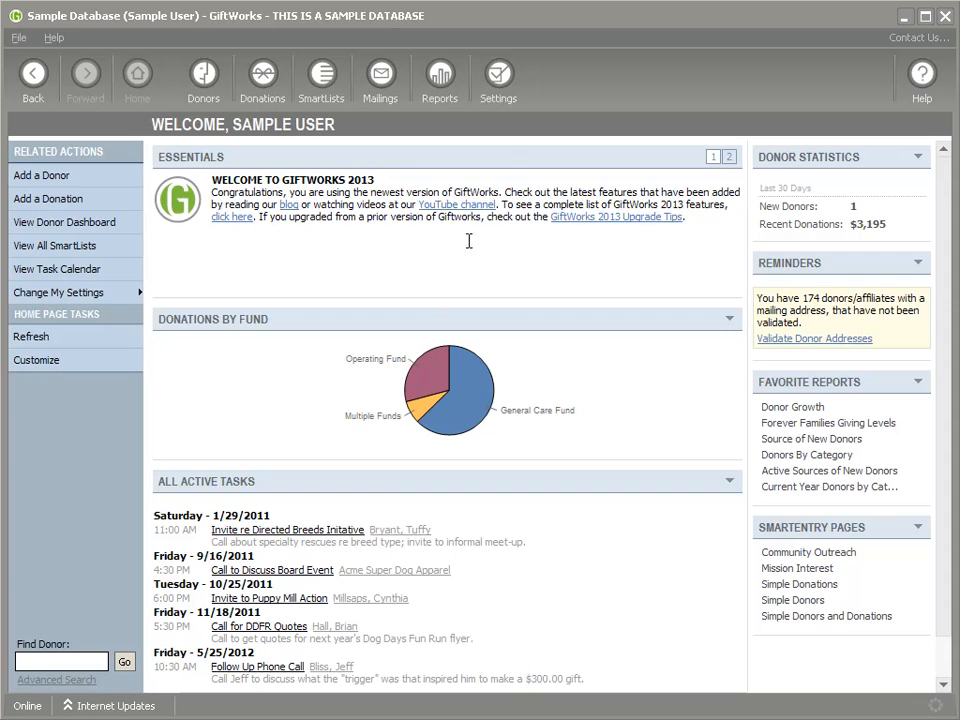
Switch back to GiftWorks and go to the Database, Files, and Maintenance settings
click(498, 76)
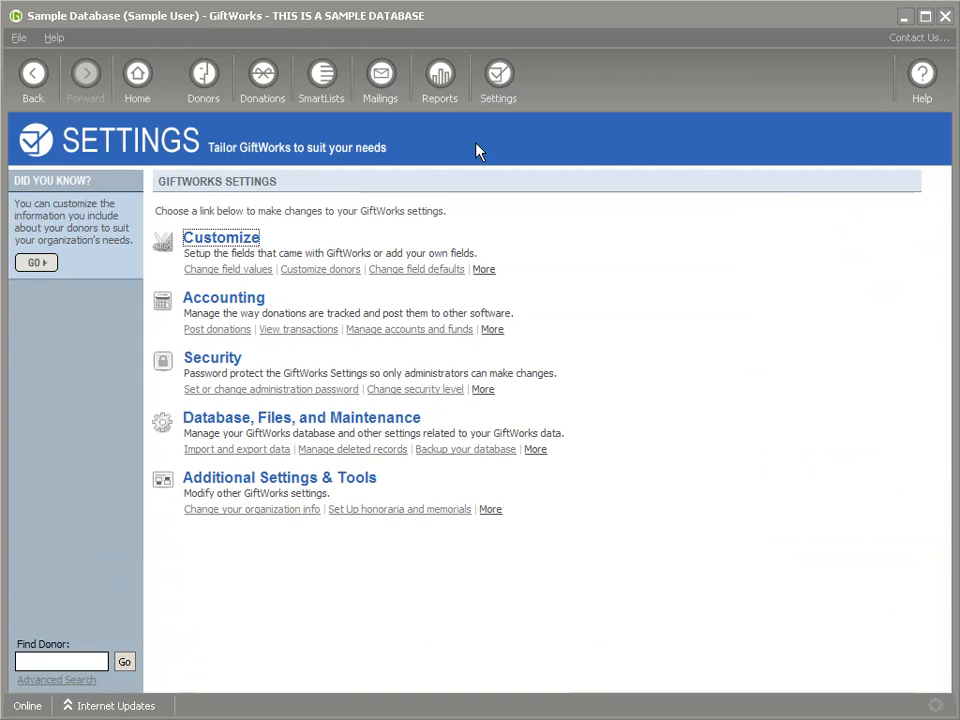
click(287, 428)
click(295, 305)
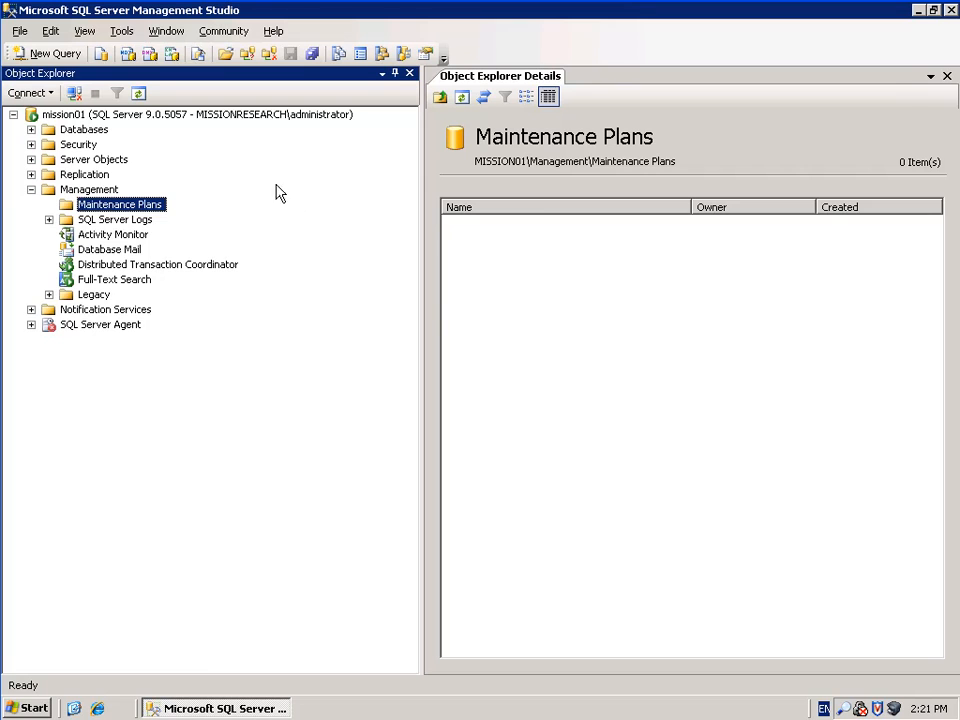
Switch to SQL Server Management Studio, collapse Management, expand Databases, and examine the database restore commands without running one
click(31, 189)
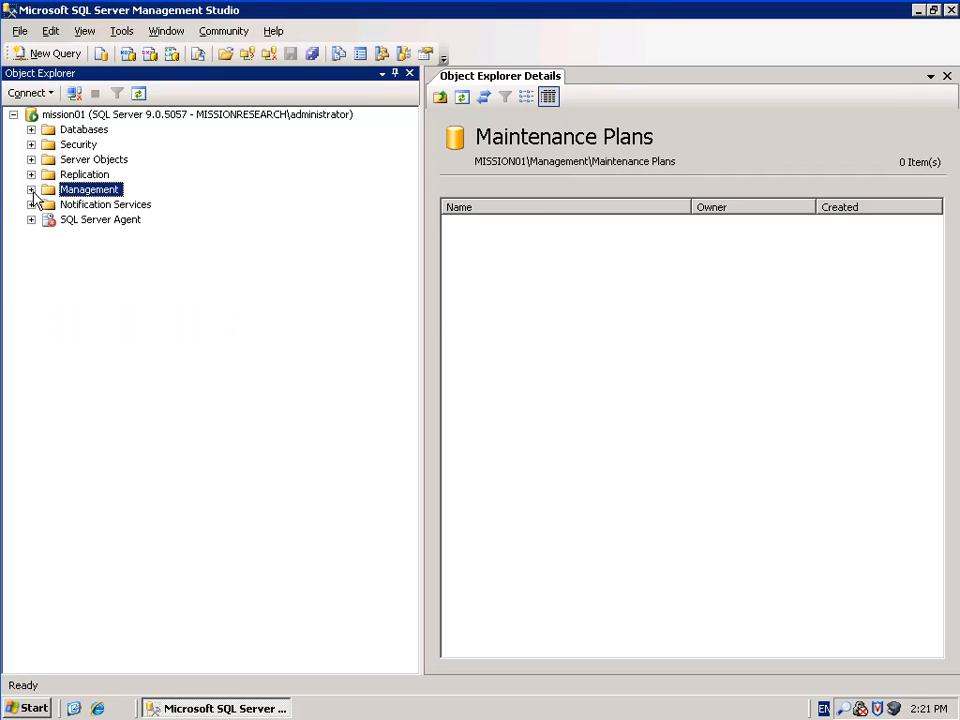
click(31, 129)
right_click(66, 114)
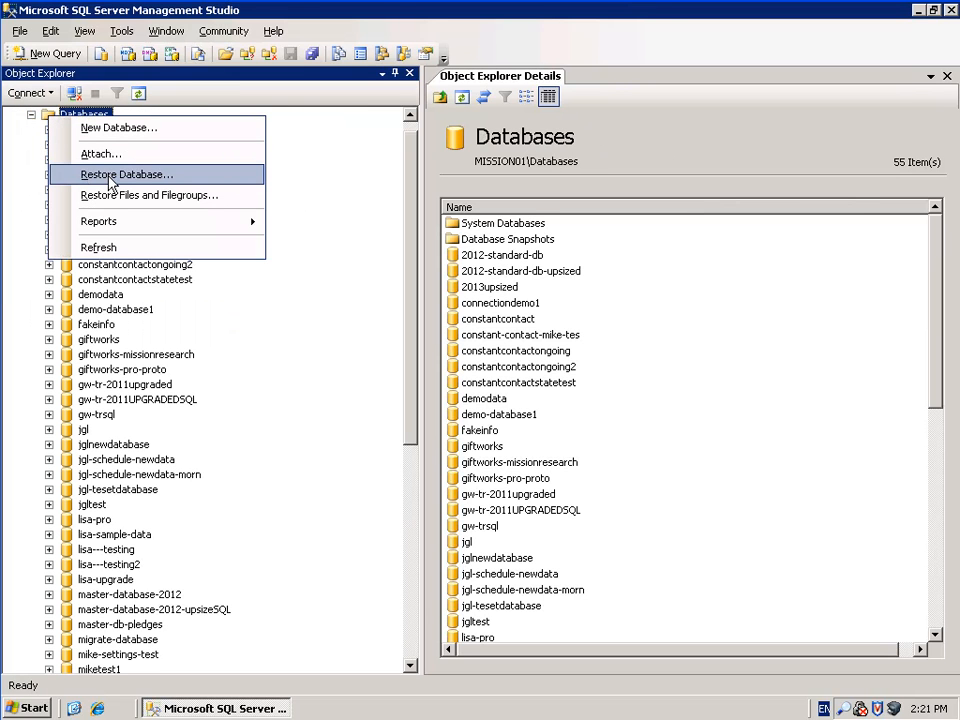
click(35, 86)
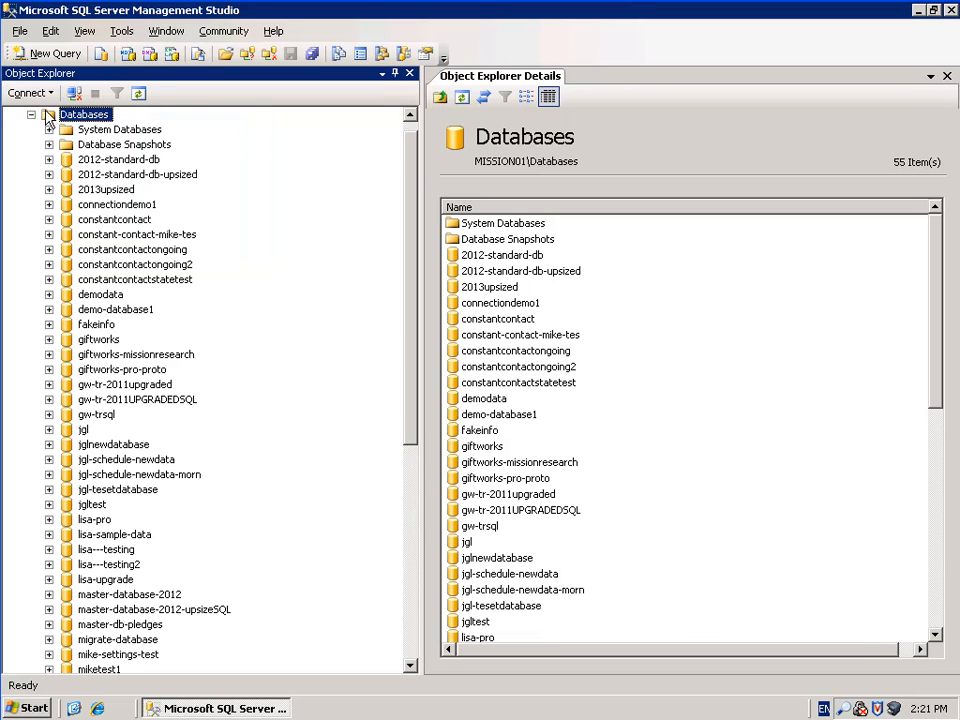